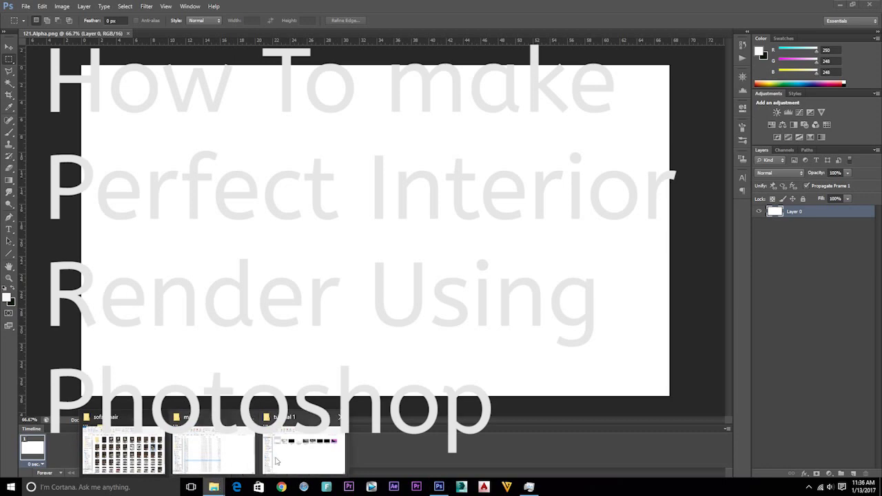
Step: Place the RGB_color, VRayBackground, VRayExtraTex_Map_#248, VRayGlobalIllumination, VRayLighting, VRayReflection, VRaySpecular and VRayWireColor render passes as layers in the 121.Alpha.png document
{"action": "left_click", "coordinate": [303, 451]}
{"action": "left_click_drag", "start_coordinate": [837, 237], "coordinate": [247, 244]}
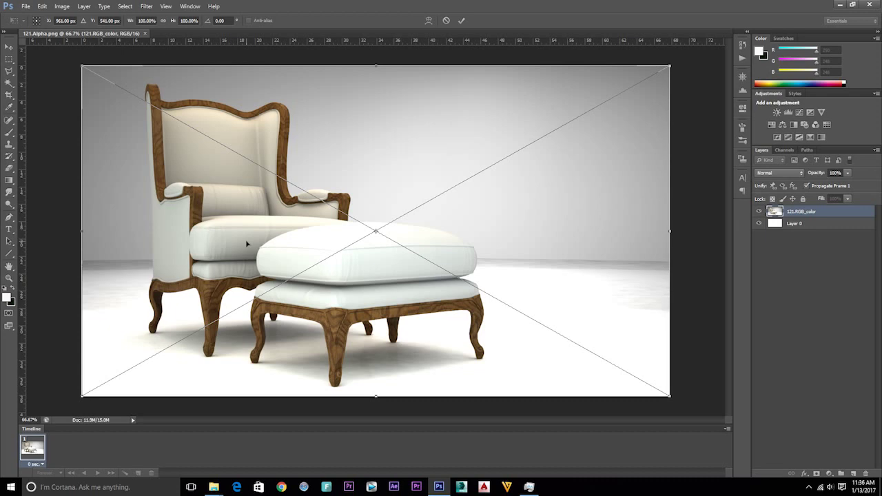
{"action": "key", "text": "Return"}
{"action": "key", "text": "Return"}
{"action": "key", "text": "Return"}
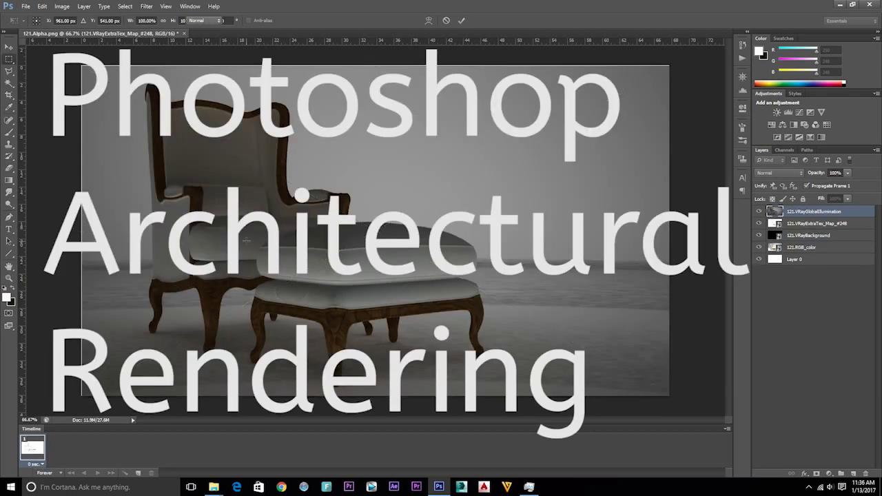
{"action": "key", "text": "Return"}
{"action": "key", "text": "Return"}
{"action": "key", "text": "Return"}
{"action": "key", "text": "Return"}
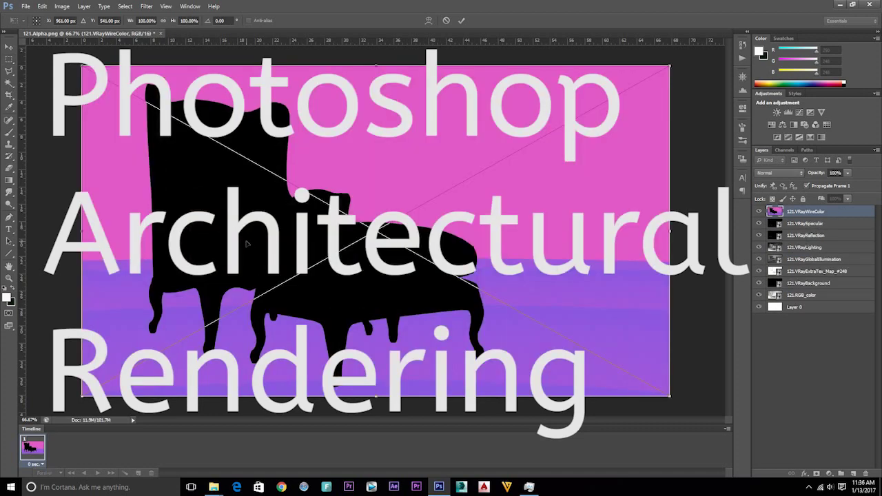
{"action": "key", "text": "Return"}
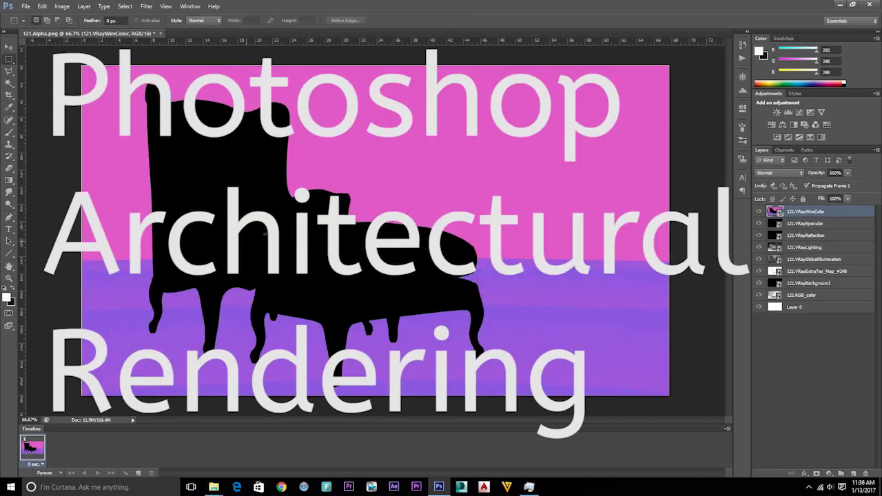
Step: Hide every pass above the 121.RGB_color layer and move the 121.VRayReflection layer directly above 121.RGB_color
{"action": "left_click", "coordinate": [790, 297]}
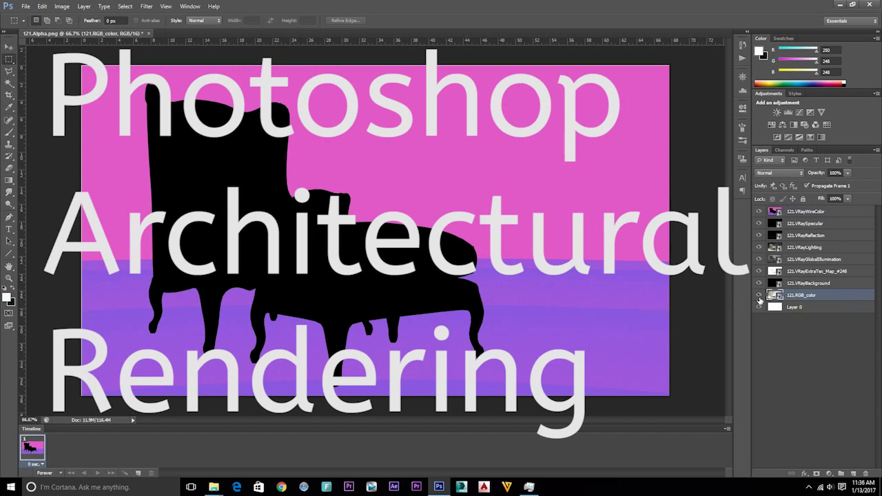
{"action": "left_click_drag", "start_coordinate": [758, 211], "coordinate": [759, 284]}
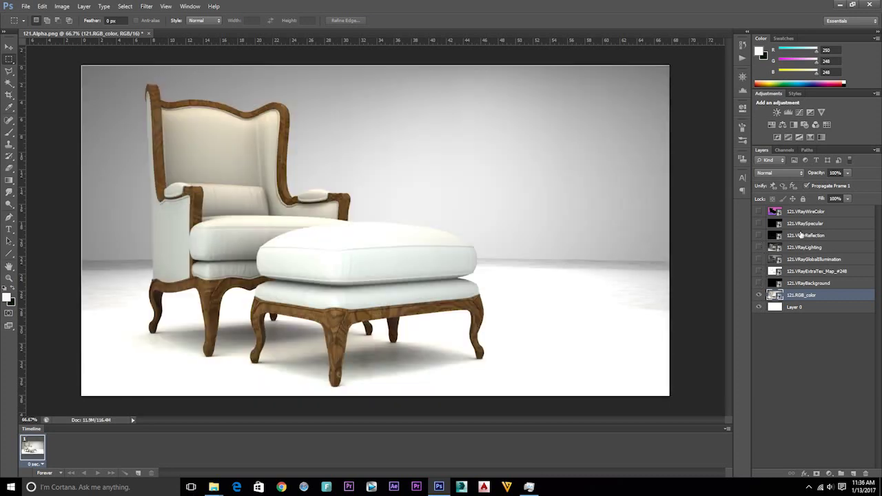
{"action": "left_click_drag", "start_coordinate": [800, 235], "coordinate": [794, 292]}
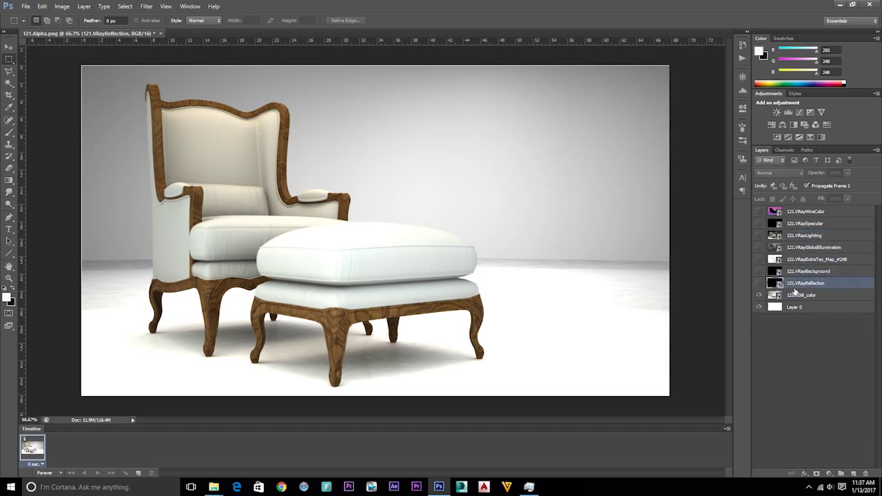
Step: Show the 121.VRayReflection layer and blend it over the RGB render, trying Lighten before setting the blend mode to Screen
{"action": "left_click", "coordinate": [759, 283]}
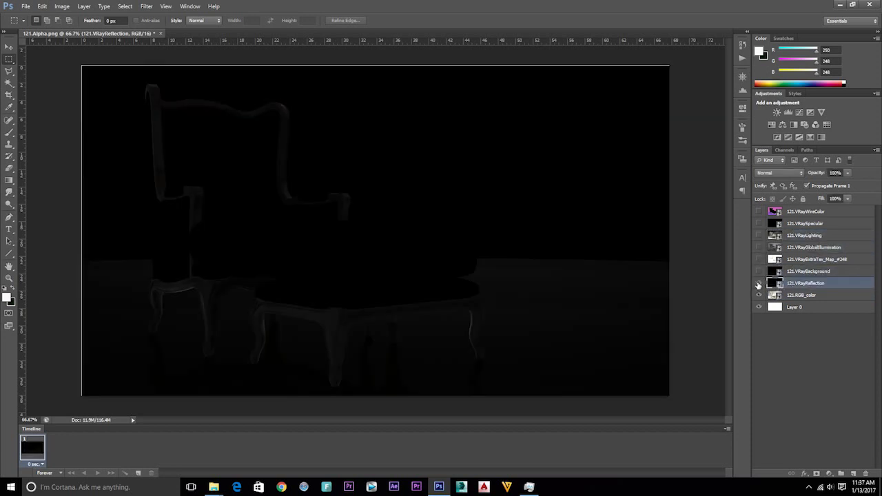
{"action": "left_click", "coordinate": [8, 49]}
{"action": "left_click_drag", "start_coordinate": [285, 274], "coordinate": [283, 271]}
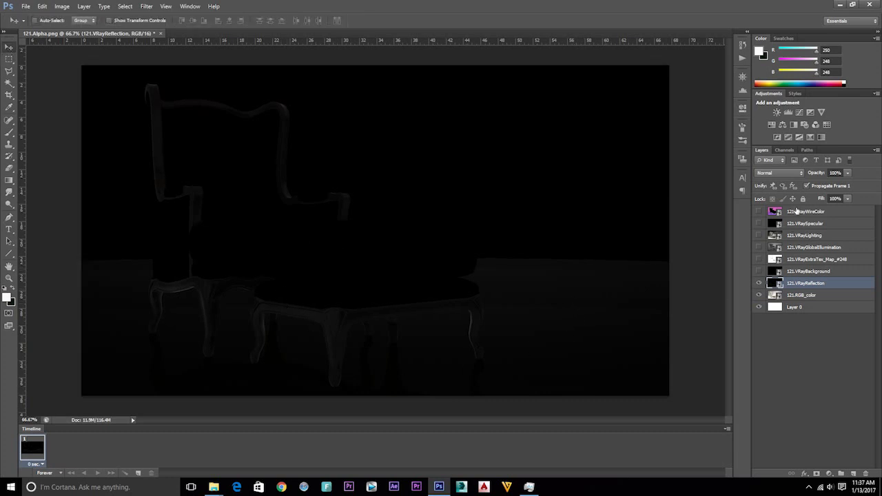
{"action": "left_click", "coordinate": [794, 174]}
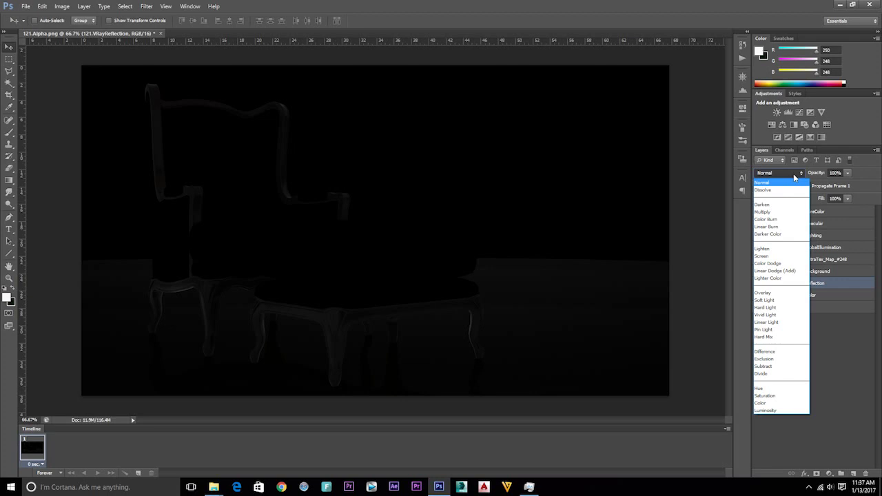
{"action": "left_click", "coordinate": [776, 249]}
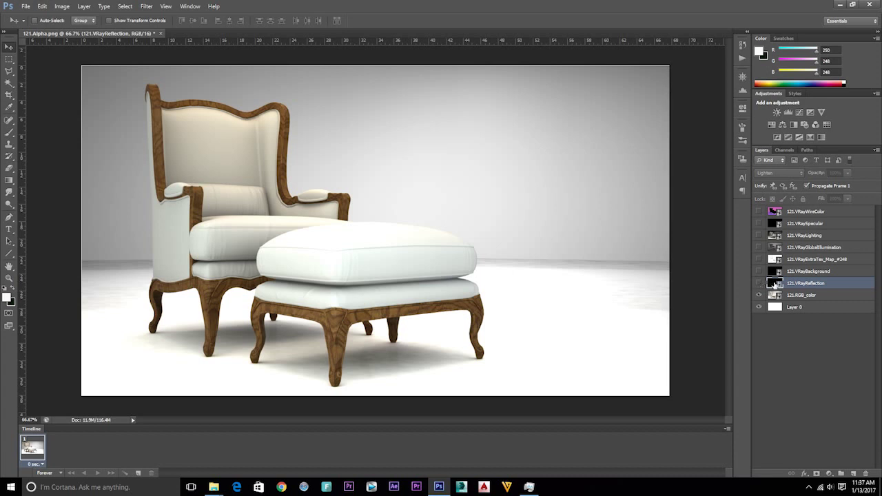
{"action": "left_click", "coordinate": [777, 172]}
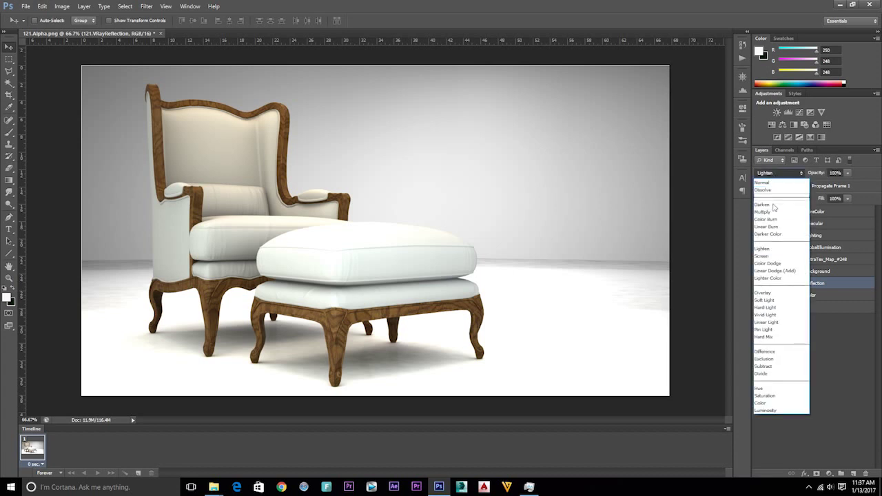
{"action": "left_click", "coordinate": [771, 261]}
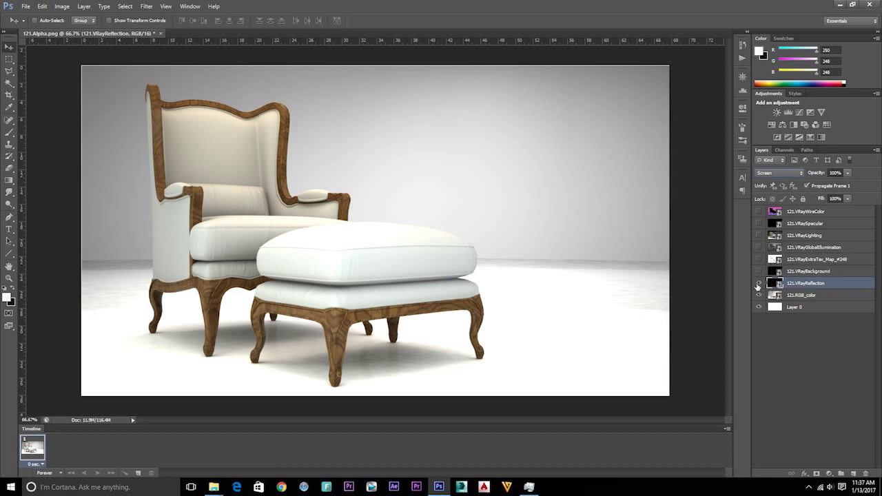
Step: Compare the chair render with and without the 121.VRayReflection layer
{"action": "left_click", "coordinate": [758, 283]}
{"action": "left_click", "coordinate": [758, 283]}
{"action": "left_click", "coordinate": [758, 283]}
{"action": "left_click", "coordinate": [757, 284]}
{"action": "left_click", "coordinate": [758, 283]}
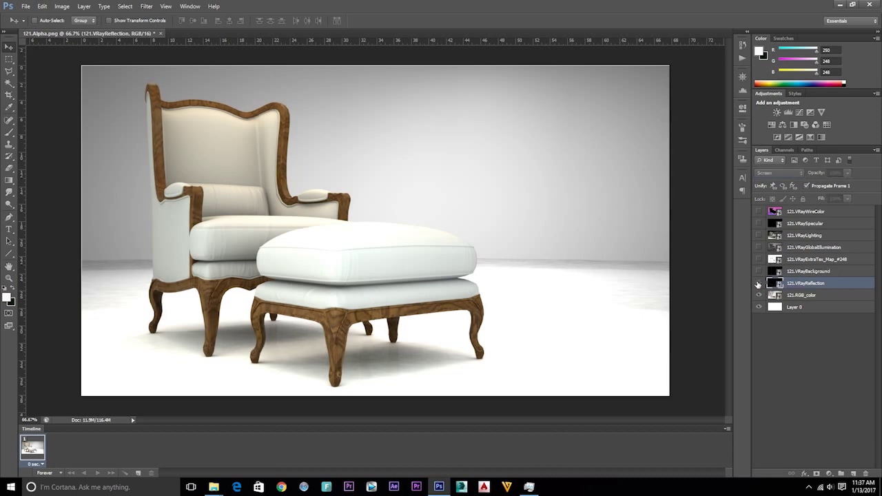
{"action": "left_click", "coordinate": [758, 283]}
{"action": "left_click", "coordinate": [758, 283]}
{"action": "left_click", "coordinate": [758, 283]}
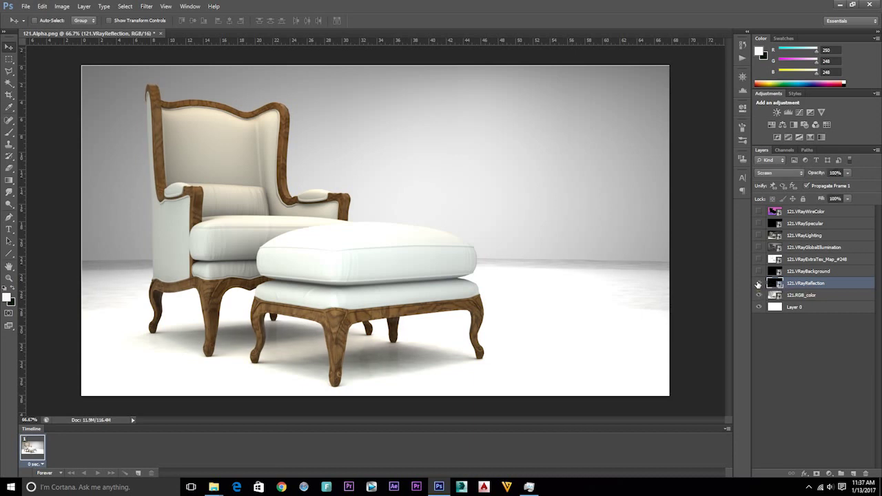
Step: Try a lower opacity on the 121.RGB_color layer and restore it to 100%
{"action": "left_click", "coordinate": [801, 296]}
{"action": "left_click", "coordinate": [846, 173]}
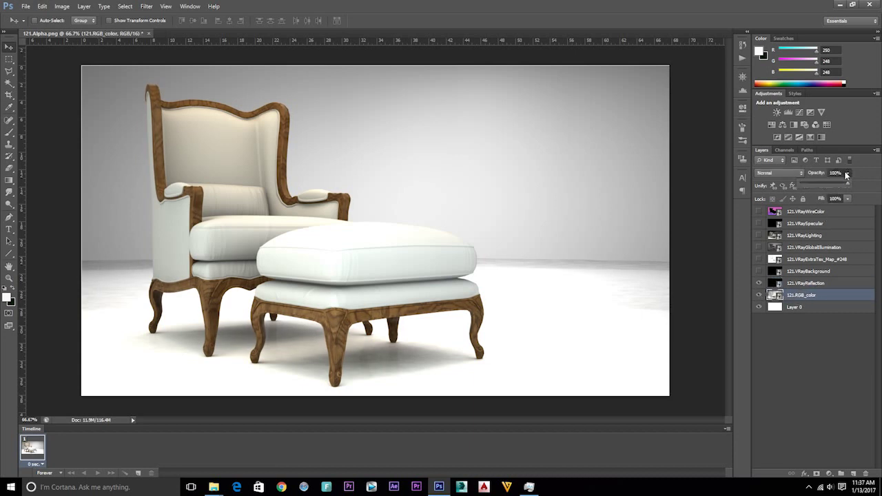
{"action": "left_click", "coordinate": [829, 186]}
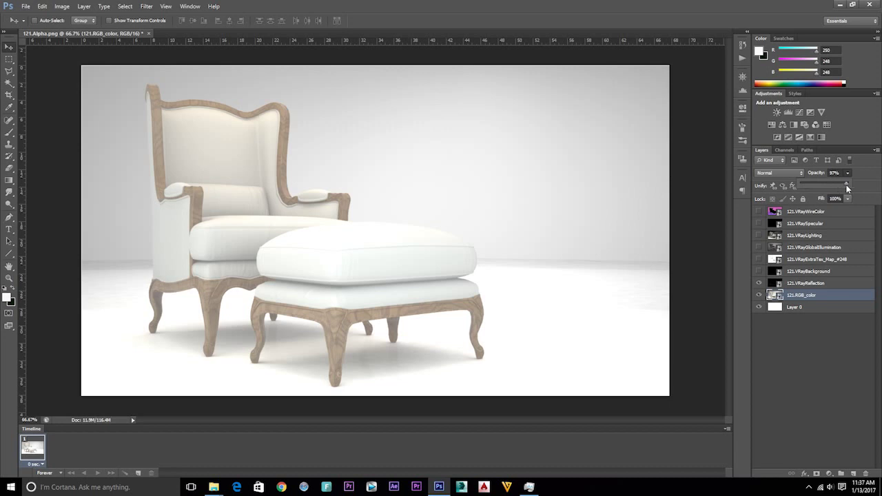
{"action": "mouse_move", "coordinate": [847, 186]}
{"action": "left_mouse_down"}
{"action": "mouse_move", "coordinate": [836, 186]}
{"action": "mouse_move", "coordinate": [851, 186]}
{"action": "left_mouse_up"}
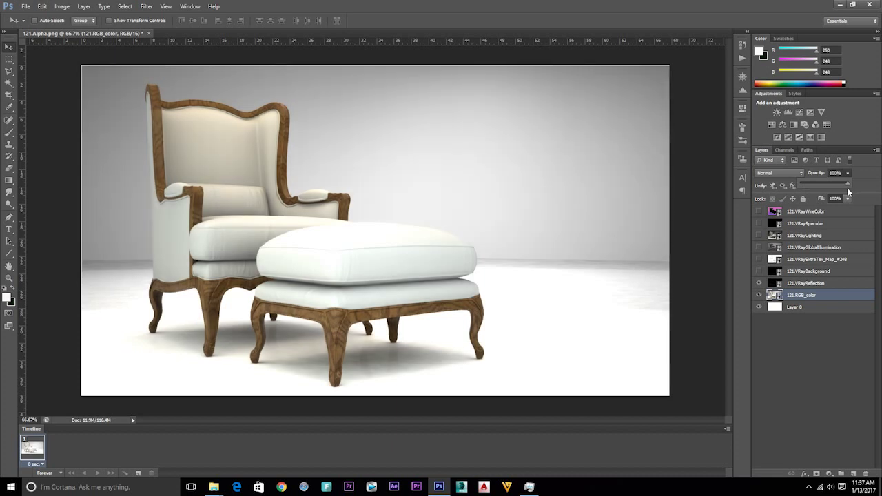
Step: Preview the 121.VRayBackground pass over the render and hide it again
{"action": "left_click", "coordinate": [818, 284]}
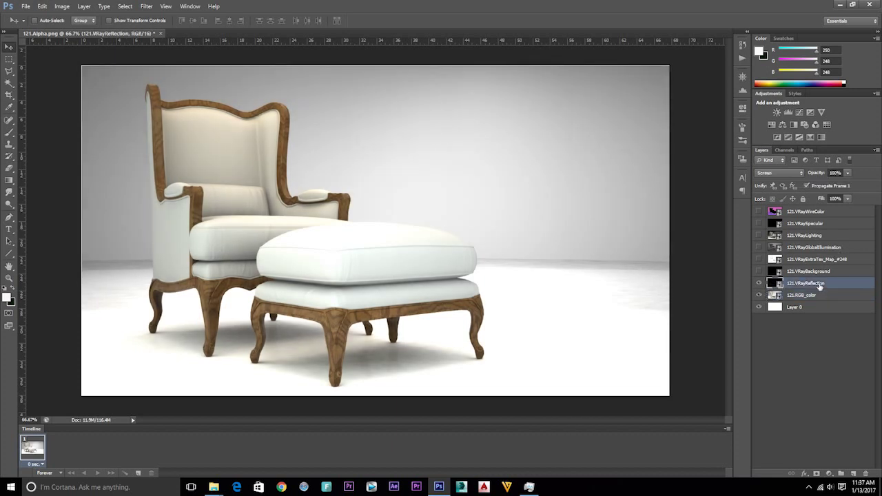
{"action": "left_click", "coordinate": [813, 273]}
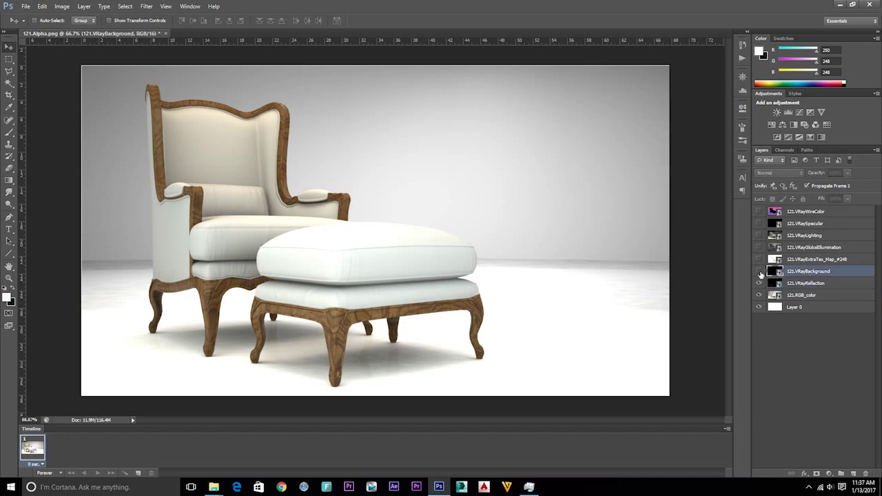
{"action": "left_click", "coordinate": [761, 272]}
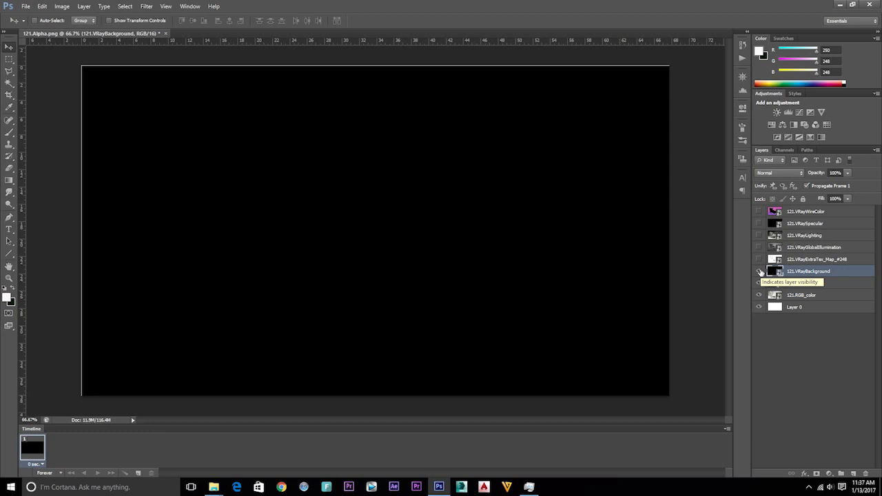
{"action": "left_click", "coordinate": [761, 272]}
Step: Show the 121.VRayExtraTex_Map_#248 layer and try the Screen blend mode before setting it to Darken
{"action": "left_click", "coordinate": [767, 261]}
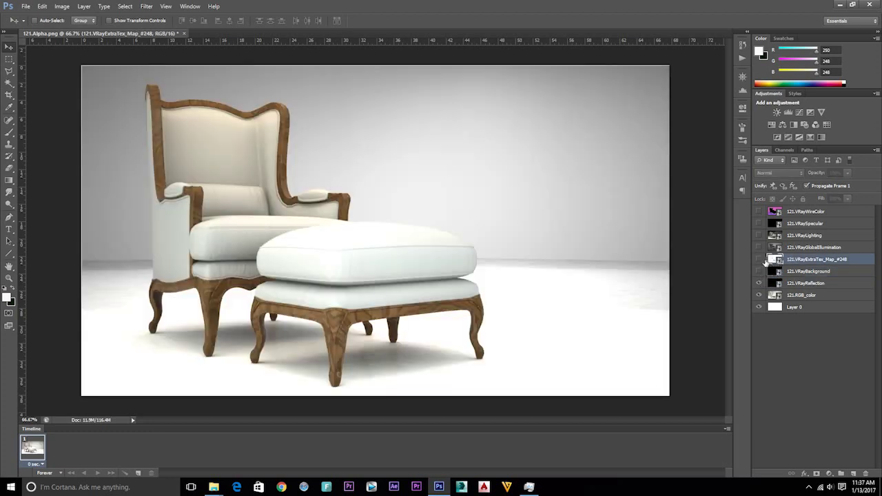
{"action": "left_click", "coordinate": [759, 260]}
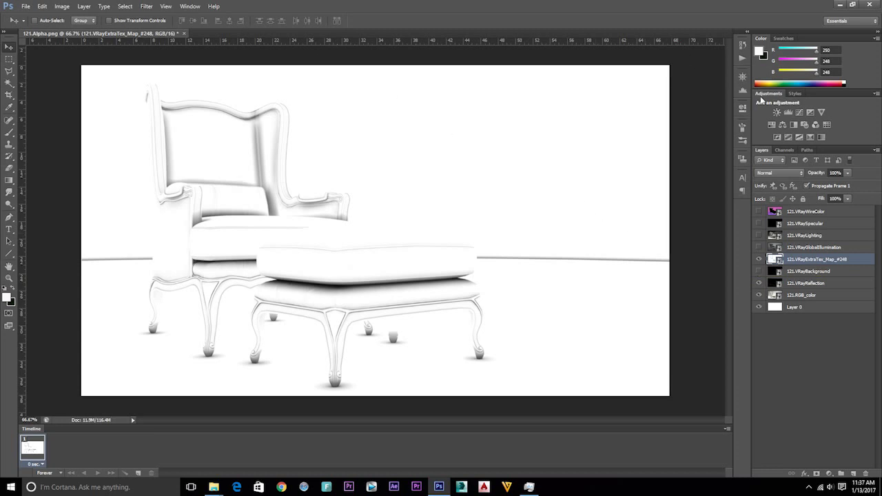
{"action": "left_click", "coordinate": [784, 172]}
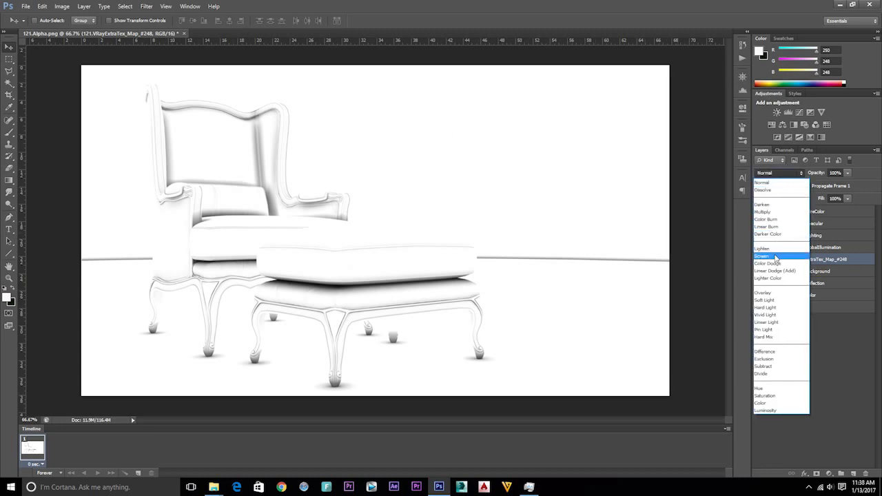
{"action": "left_click", "coordinate": [775, 256]}
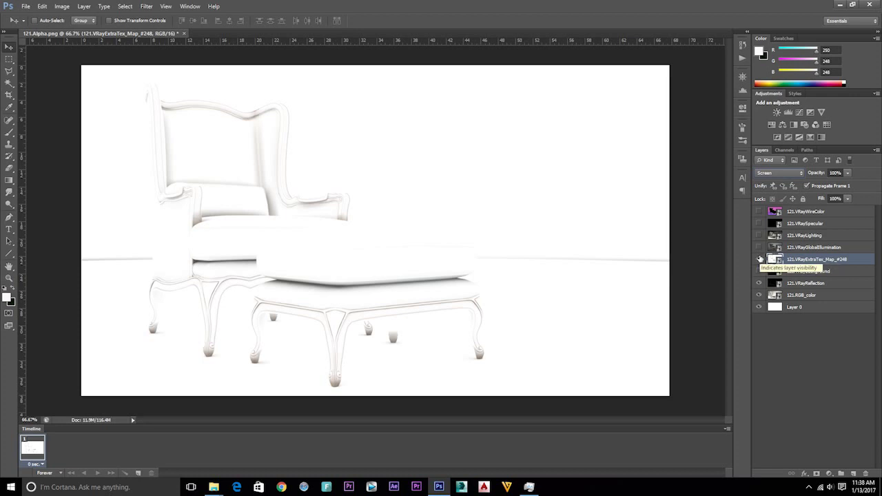
{"action": "left_click", "coordinate": [772, 173]}
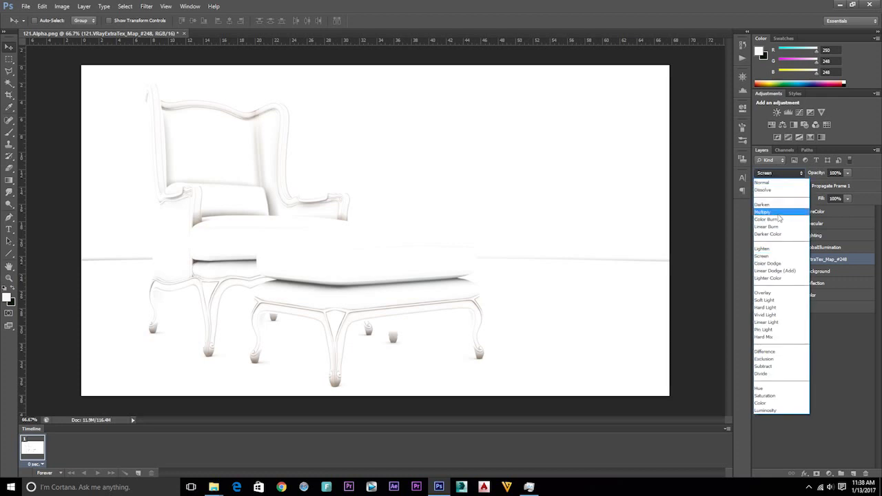
{"action": "left_click", "coordinate": [776, 205]}
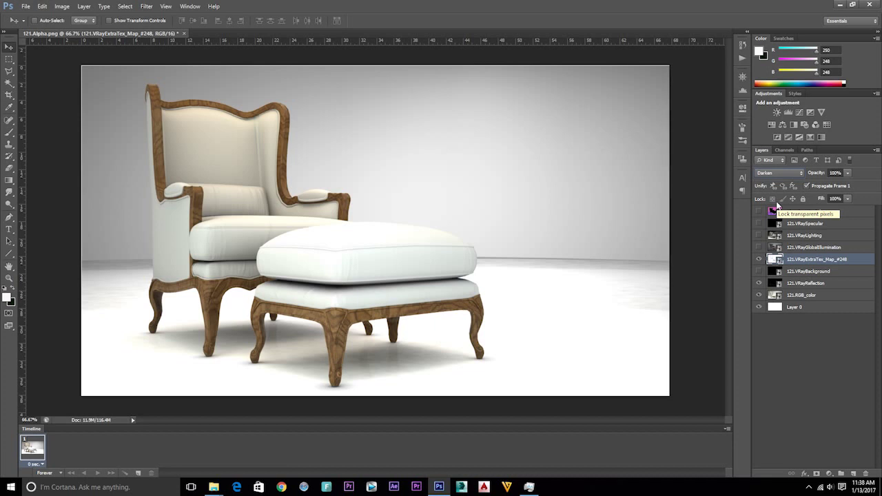
Step: Compare the render with and without the 121.VRayExtraTex_Map_#248 layer and reduce that layer's opacity to 21%
{"action": "left_click", "coordinate": [759, 271]}
{"action": "left_click", "coordinate": [760, 259]}
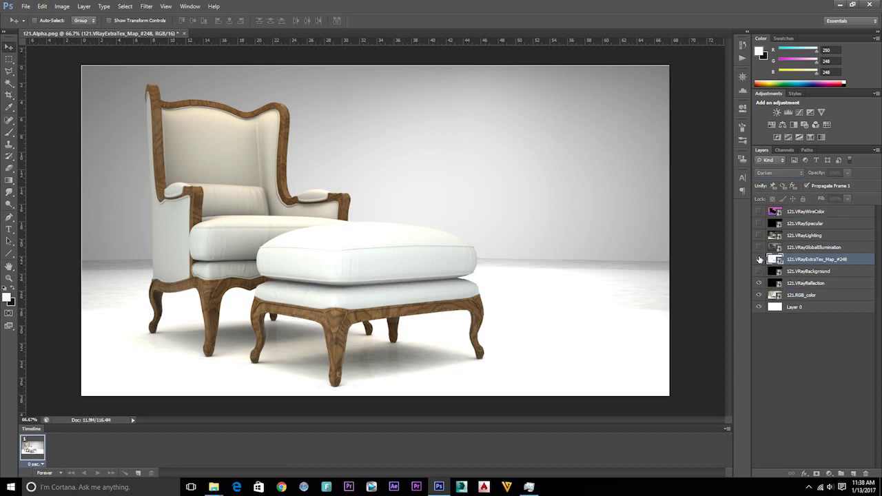
{"action": "left_click", "coordinate": [759, 259]}
{"action": "left_click", "coordinate": [759, 259]}
{"action": "left_click", "coordinate": [759, 259]}
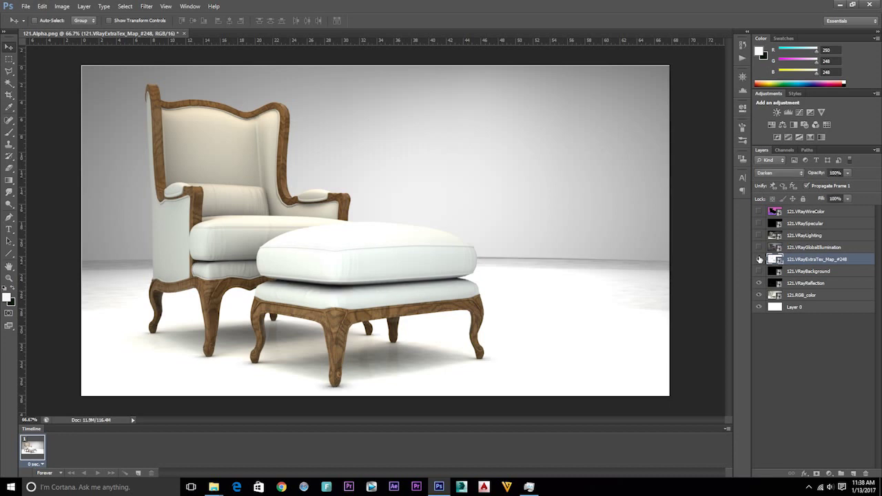
{"action": "left_click", "coordinate": [760, 259]}
{"action": "left_click", "coordinate": [759, 259]}
{"action": "left_click", "coordinate": [848, 173]}
{"action": "mouse_move", "coordinate": [818, 183]}
{"action": "left_mouse_down"}
{"action": "mouse_move", "coordinate": [774, 176]}
{"action": "mouse_move", "coordinate": [814, 186]}
{"action": "left_mouse_up"}
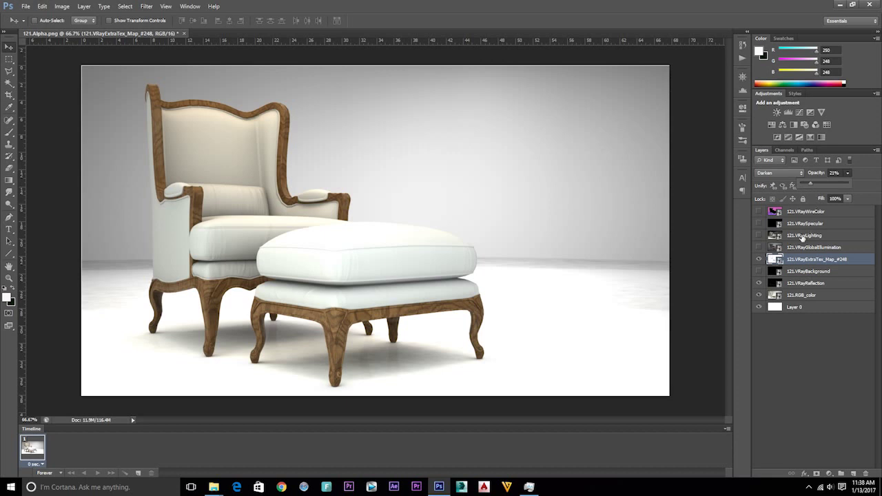
Step: Preview the 121.VRayGlobalIllumination pass over the render, checking its shading on the chair, and hide it again
{"action": "left_click", "coordinate": [759, 248]}
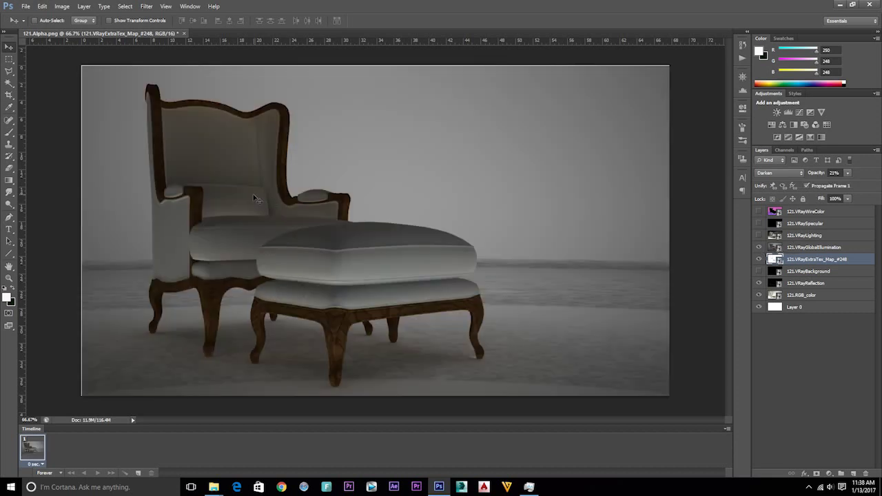
{"action": "left_click_drag", "start_coordinate": [253, 199], "coordinate": [249, 199]}
{"action": "left_click_drag", "start_coordinate": [325, 211], "coordinate": [320, 175]}
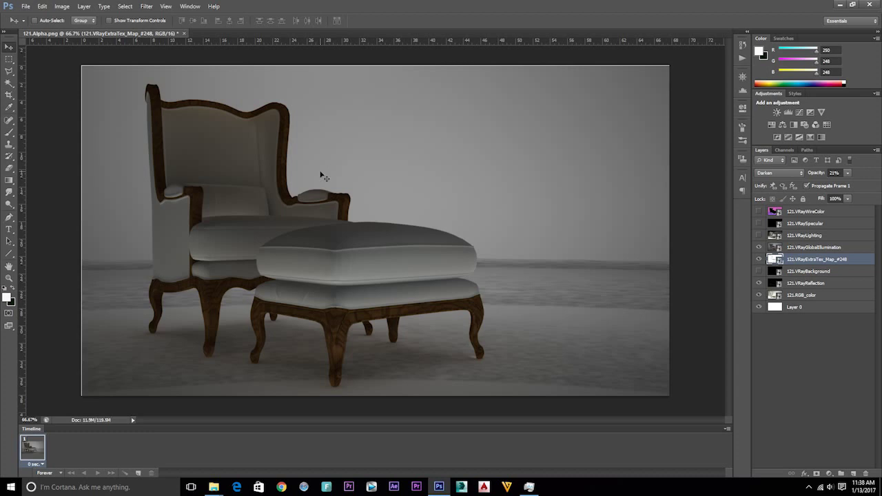
{"action": "left_click", "coordinate": [760, 259]}
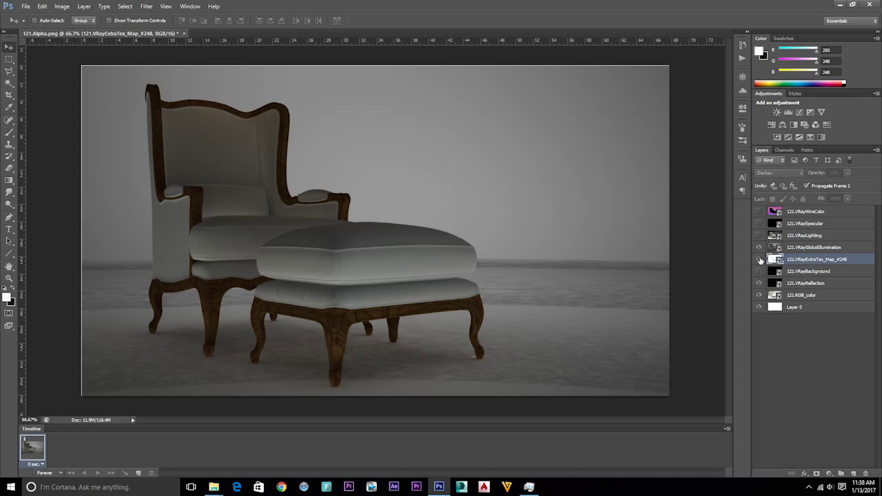
{"action": "left_click", "coordinate": [760, 259]}
{"action": "left_click", "coordinate": [759, 248]}
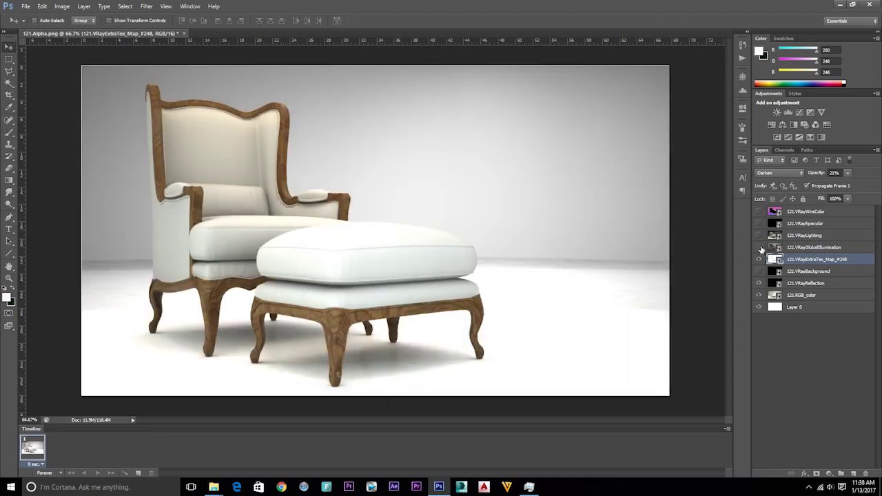
Step: Show the 121.VRayGlobalIllumination layer and blend it over the render with Soft Light at 22% opacity
{"action": "left_click", "coordinate": [813, 247]}
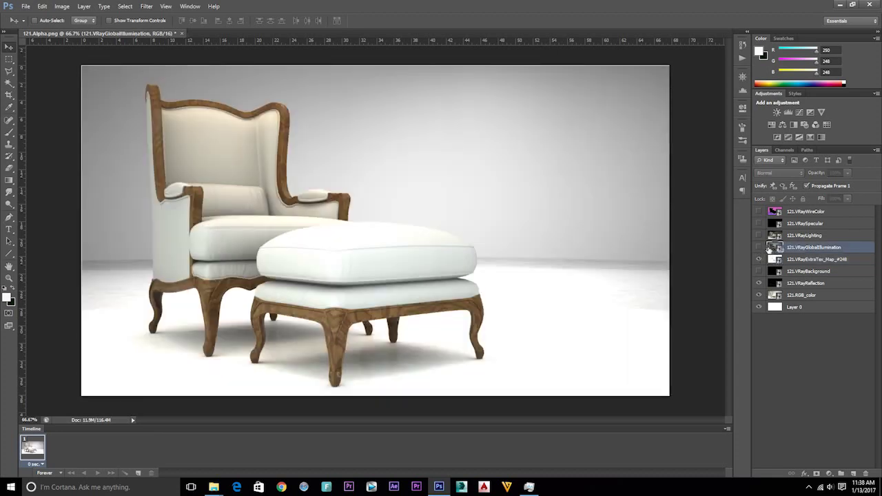
{"action": "left_click", "coordinate": [759, 248]}
{"action": "left_click_drag", "start_coordinate": [515, 250], "coordinate": [513, 251]}
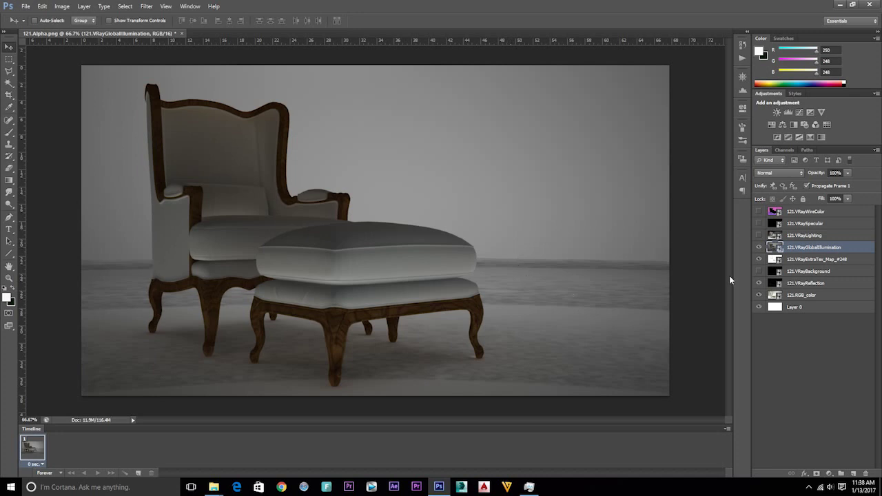
{"action": "left_click", "coordinate": [764, 173]}
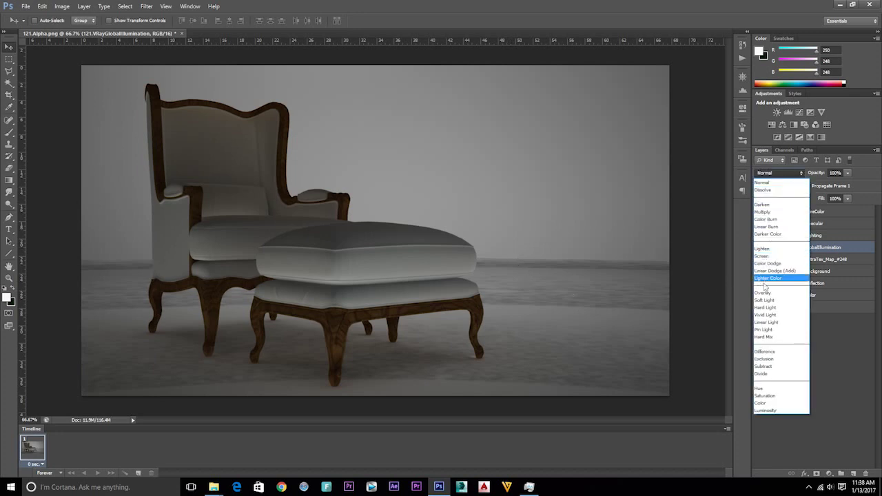
{"action": "left_click", "coordinate": [775, 300]}
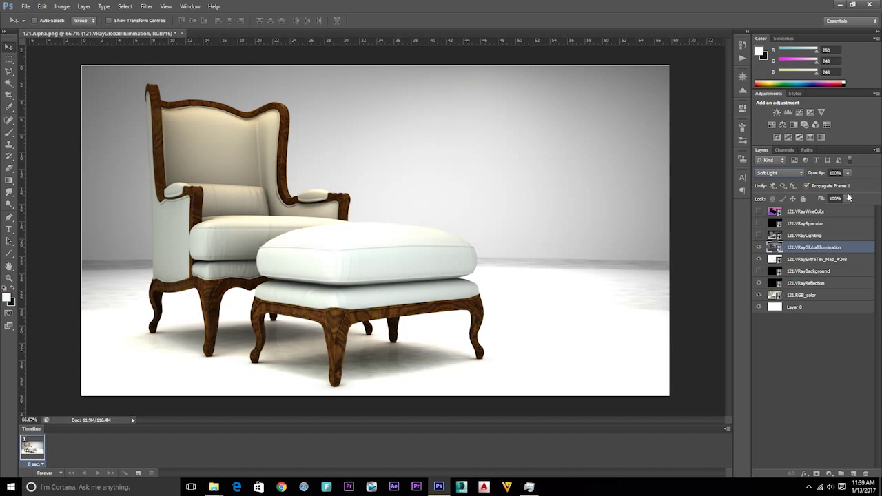
{"action": "left_click", "coordinate": [847, 173]}
{"action": "mouse_move", "coordinate": [847, 185]}
{"action": "left_mouse_down"}
{"action": "mouse_move", "coordinate": [798, 182]}
{"action": "mouse_move", "coordinate": [818, 184]}
{"action": "left_mouse_up"}
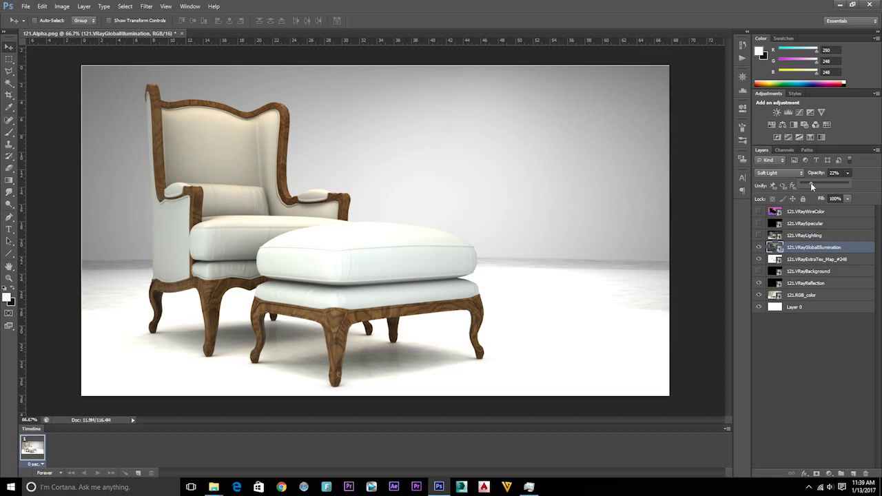
Step: Show the 121.VRayLighting layer and blend it at 12% opacity, trying Screen before setting it to Vivid Light
{"action": "left_click", "coordinate": [796, 237]}
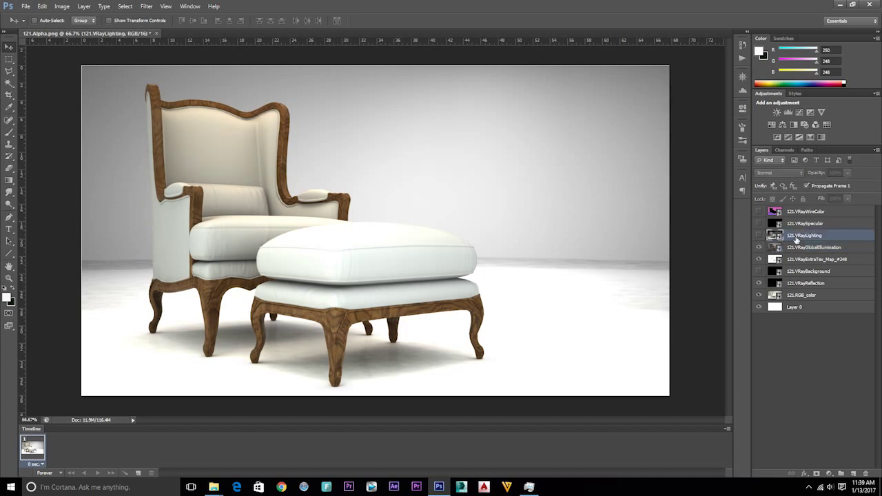
{"action": "left_click", "coordinate": [759, 235]}
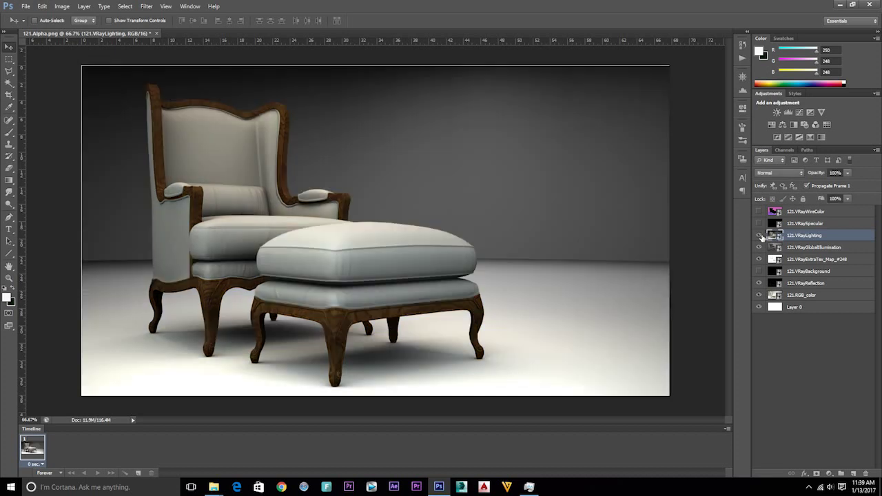
{"action": "left_click_drag", "start_coordinate": [503, 211], "coordinate": [503, 213]}
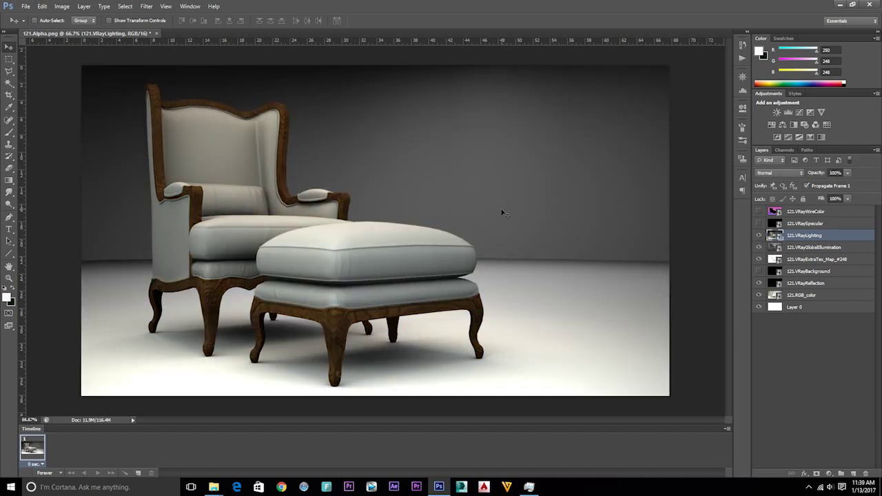
{"action": "left_click", "coordinate": [785, 172]}
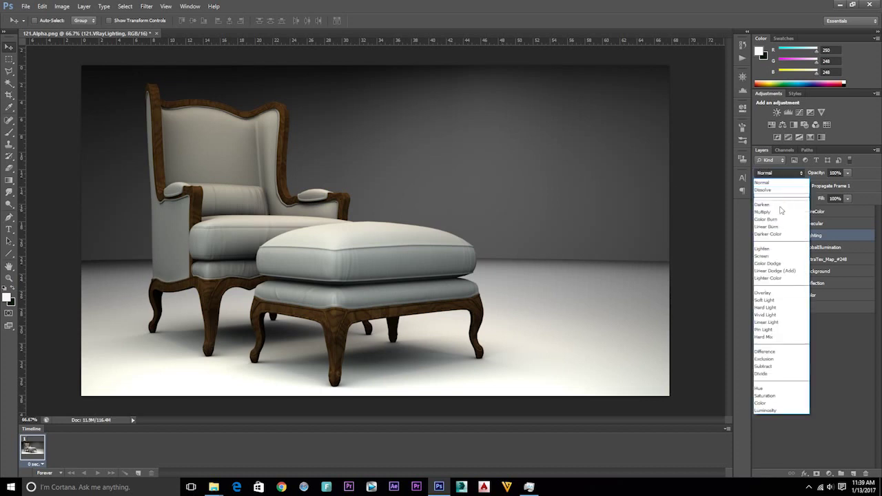
{"action": "left_click", "coordinate": [770, 256]}
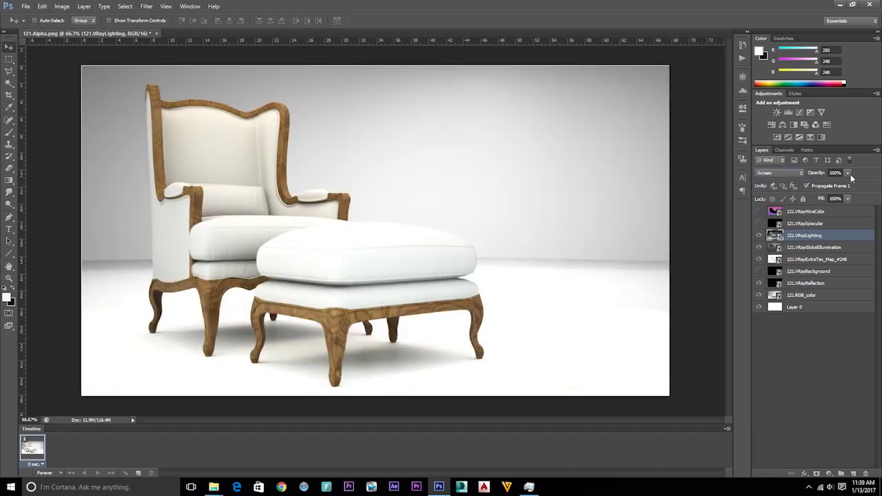
{"action": "left_click", "coordinate": [802, 183]}
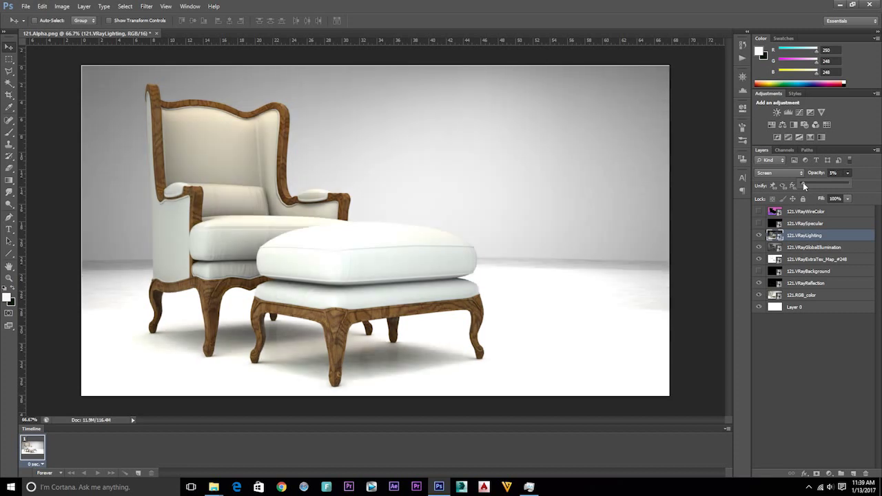
{"action": "left_click_drag", "start_coordinate": [763, 181], "coordinate": [806, 180]}
{"action": "left_click", "coordinate": [785, 171]}
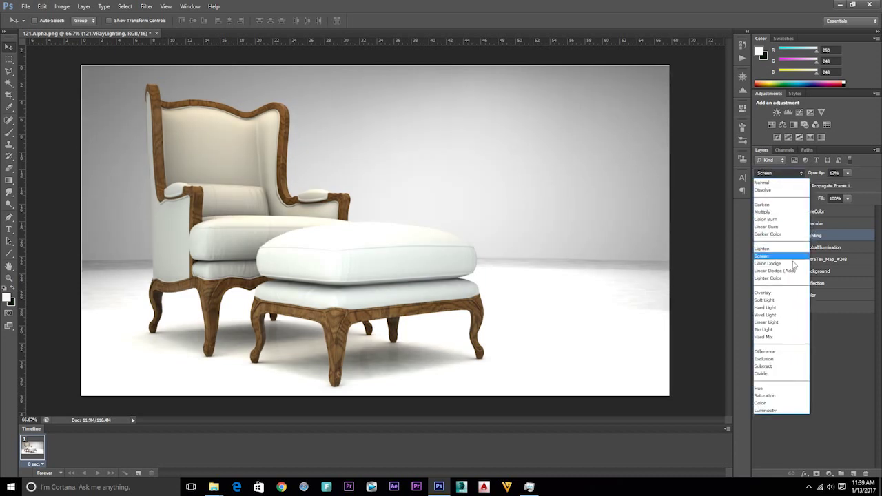
{"action": "left_click", "coordinate": [787, 314]}
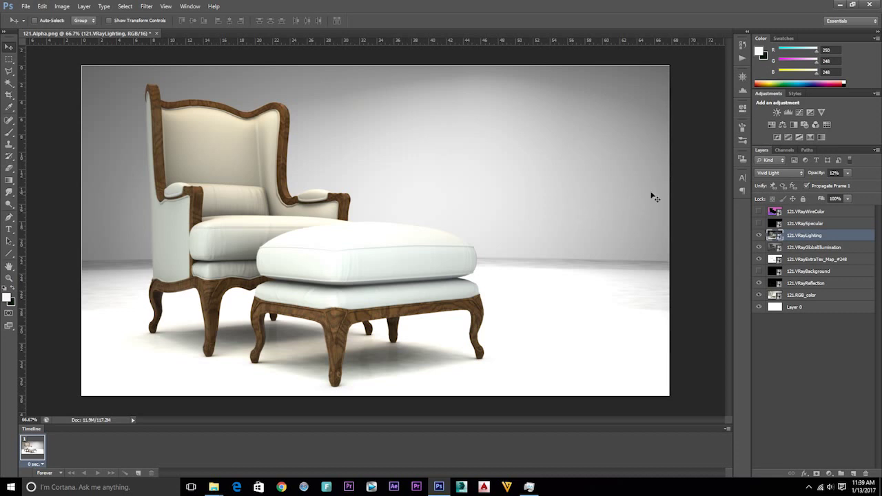
Step: Show the 121.VRayWireColor pass and select its pink wall area with the Magic Wand
{"action": "left_click", "coordinate": [792, 220]}
{"action": "left_click", "coordinate": [792, 212]}
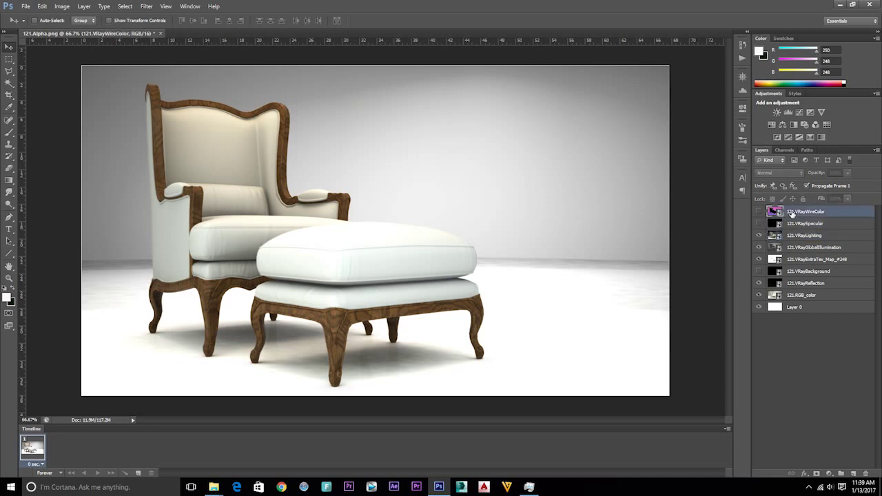
{"action": "left_click", "coordinate": [759, 211]}
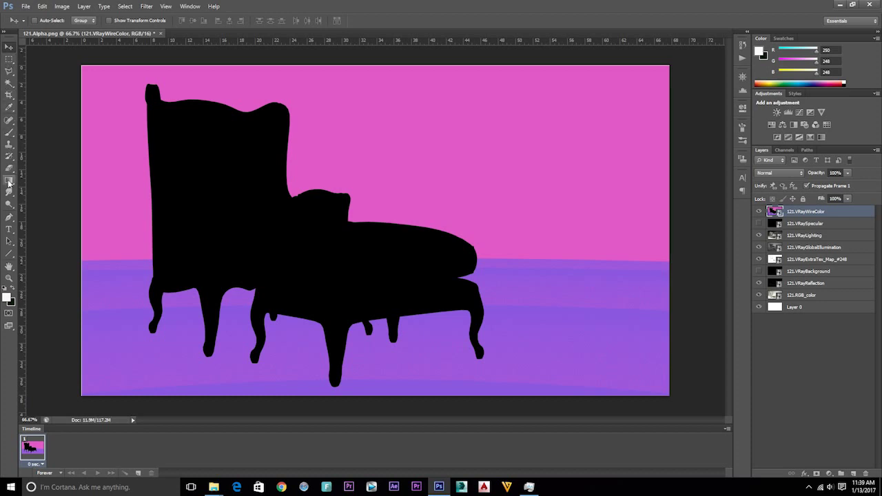
{"action": "left_click", "coordinate": [8, 83]}
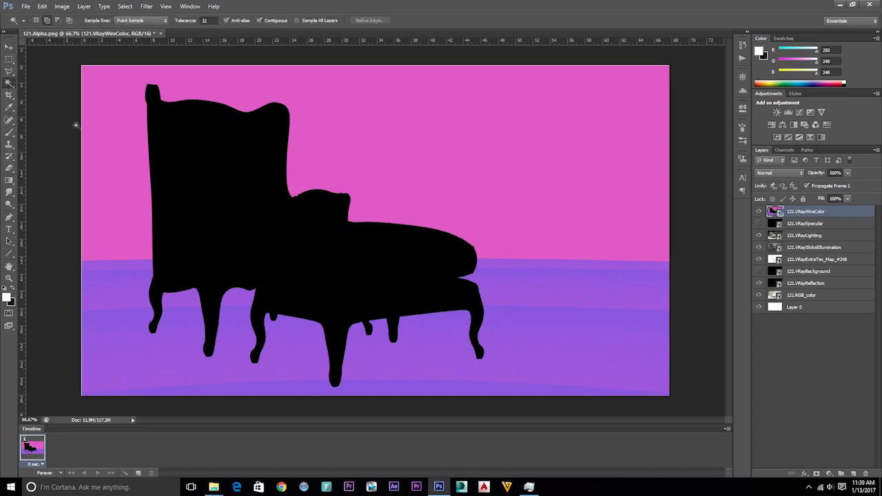
{"action": "left_click", "coordinate": [473, 183]}
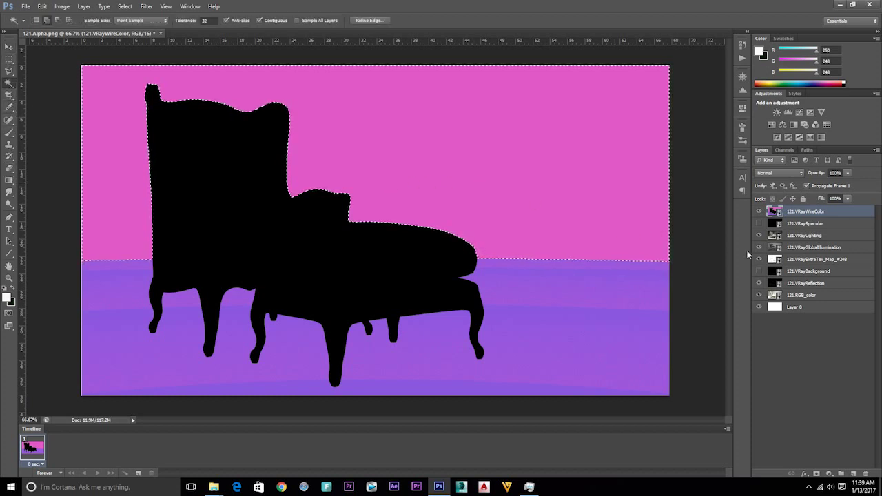
Step: Hide the 121.VRayWireColor pass and add a Levels adjustment above 121.VRayLighting that brightens the selected wall with midtones at 7.77
{"action": "left_click", "coordinate": [795, 235]}
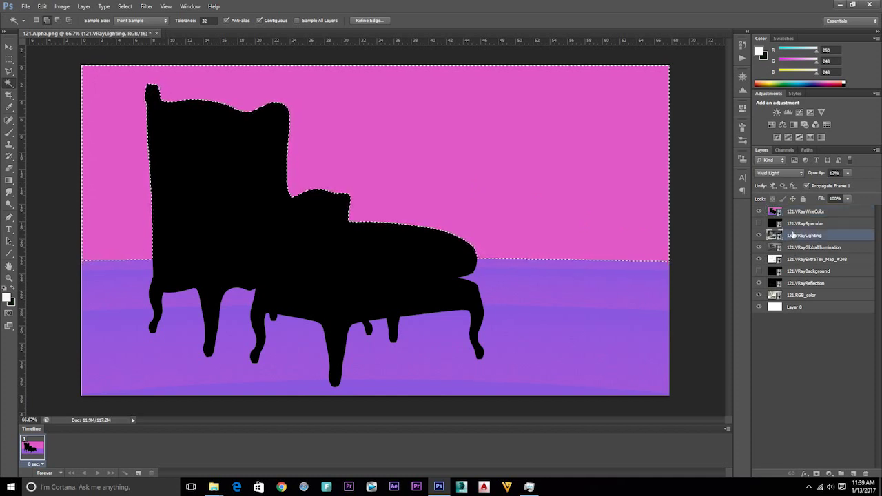
{"action": "left_click", "coordinate": [759, 211]}
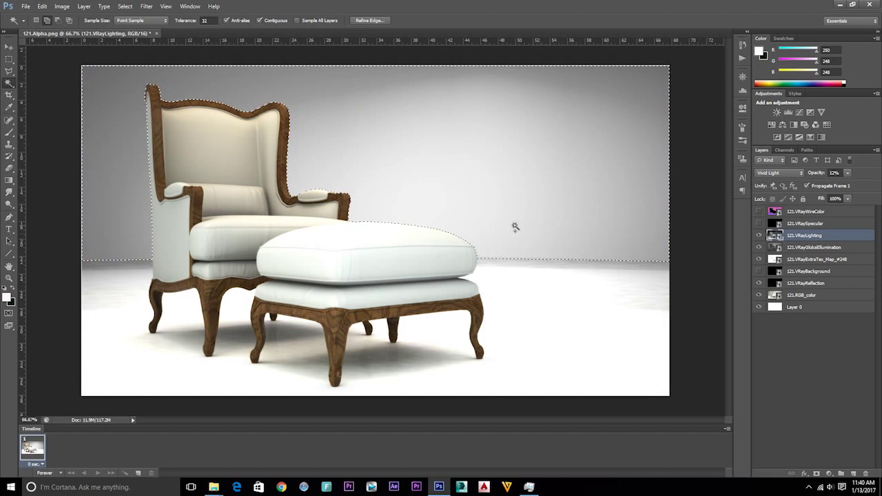
{"action": "left_click", "coordinate": [788, 111]}
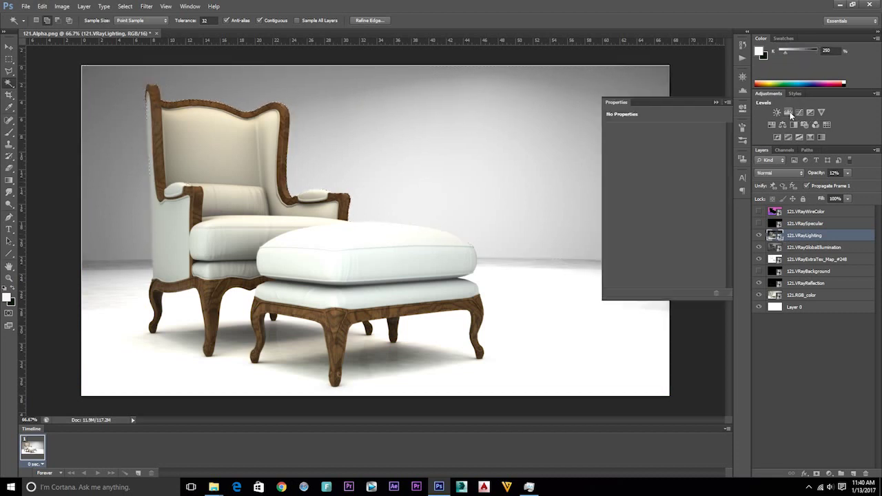
{"action": "left_click_drag", "start_coordinate": [669, 199], "coordinate": [621, 207]}
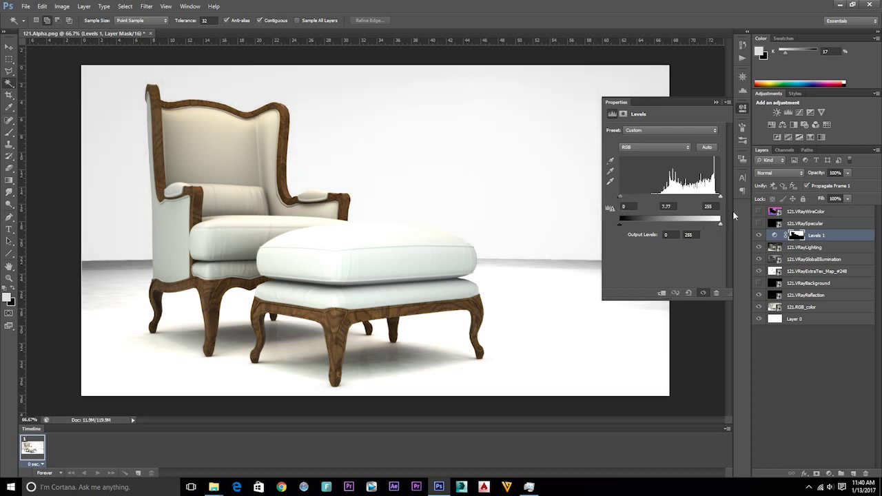
Step: Show the 121.VRayWireColor pass again and select its purple floor area with the Magic Wand
{"action": "left_click", "coordinate": [790, 213]}
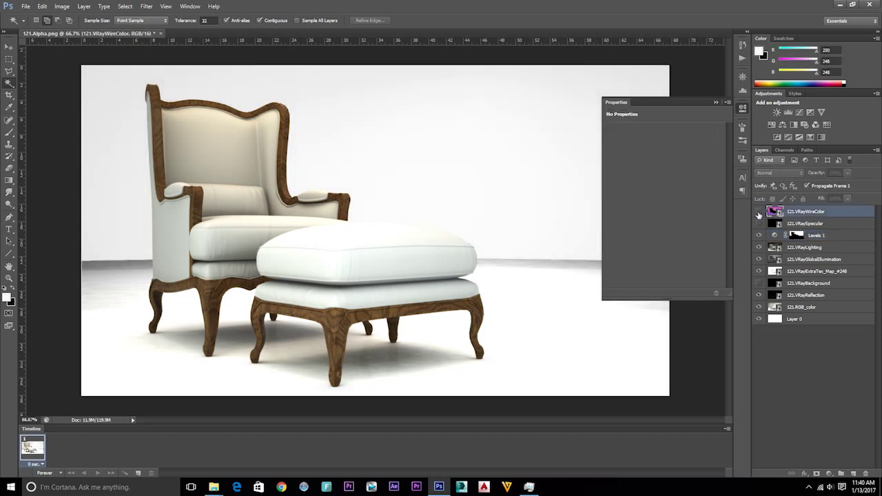
{"action": "left_click", "coordinate": [758, 212]}
{"action": "left_click", "coordinate": [553, 301]}
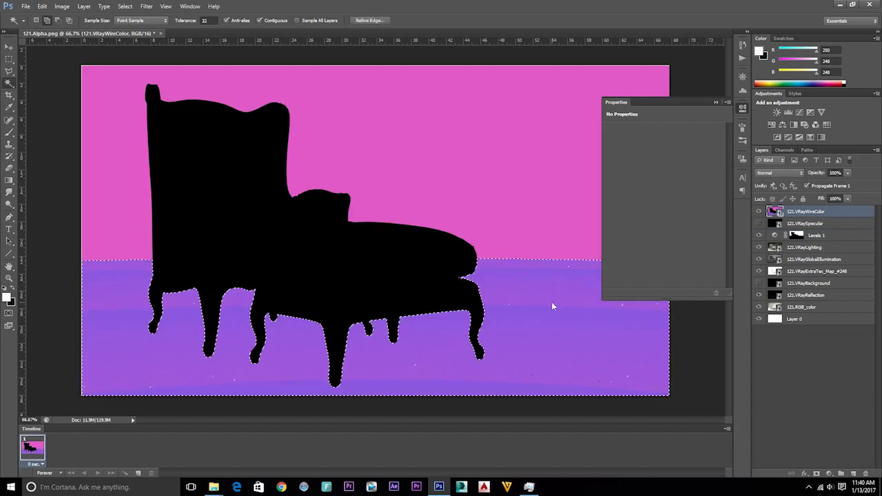
Step: Hide the 121.VRayWireColor pass and add a Levels adjustment above 121.VRayLighting that brightens the selected floor with midtones at 1.81
{"action": "left_click", "coordinate": [811, 247]}
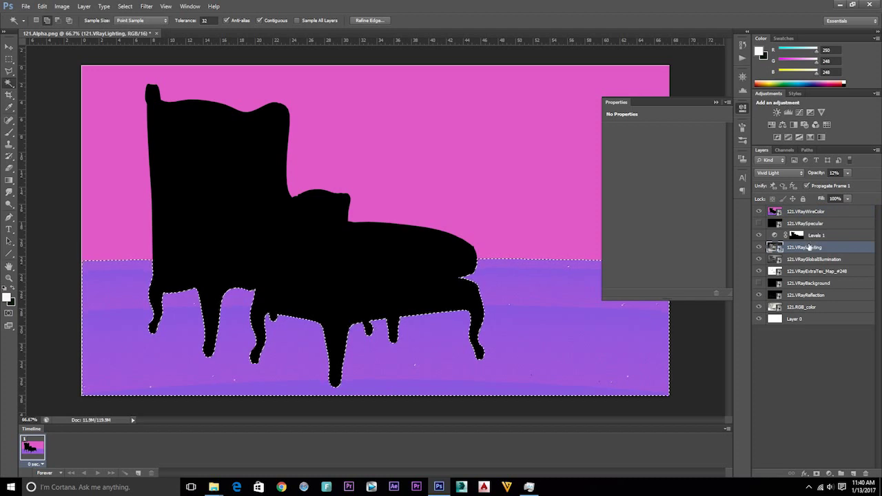
{"action": "left_click", "coordinate": [758, 211]}
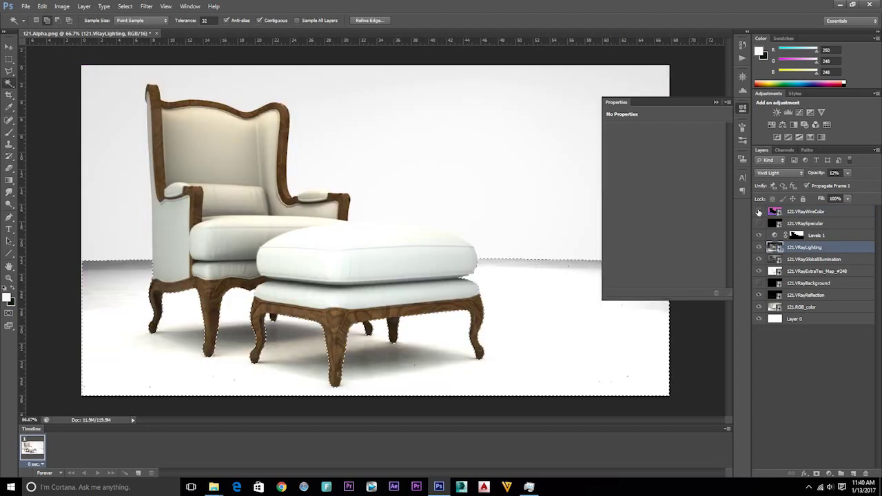
{"action": "left_click", "coordinate": [788, 113]}
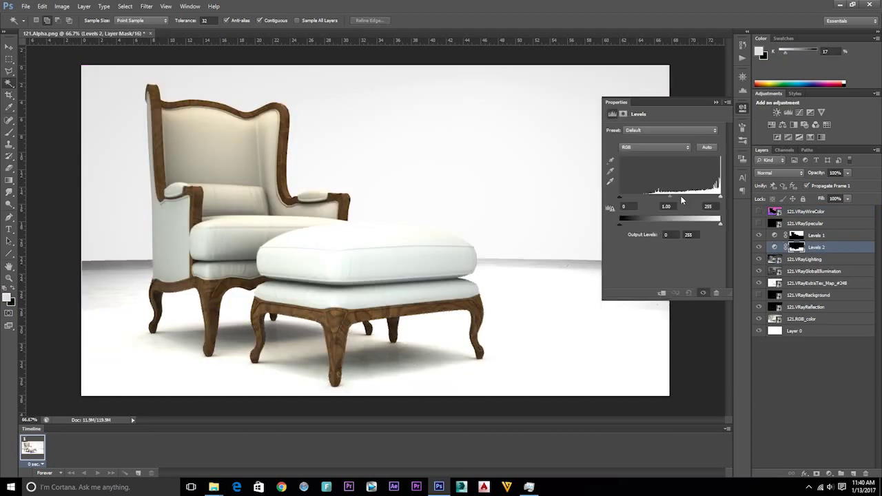
{"action": "left_click_drag", "start_coordinate": [668, 196], "coordinate": [649, 206]}
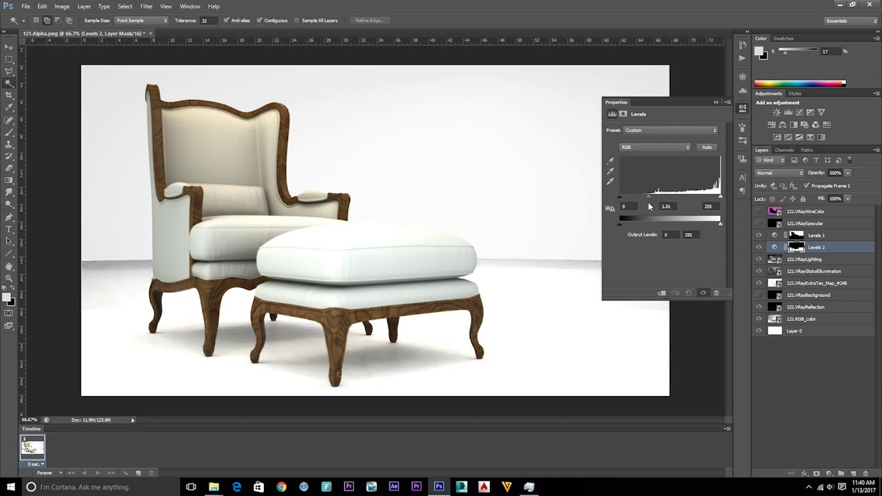
{"action": "left_click", "coordinate": [850, 367]}
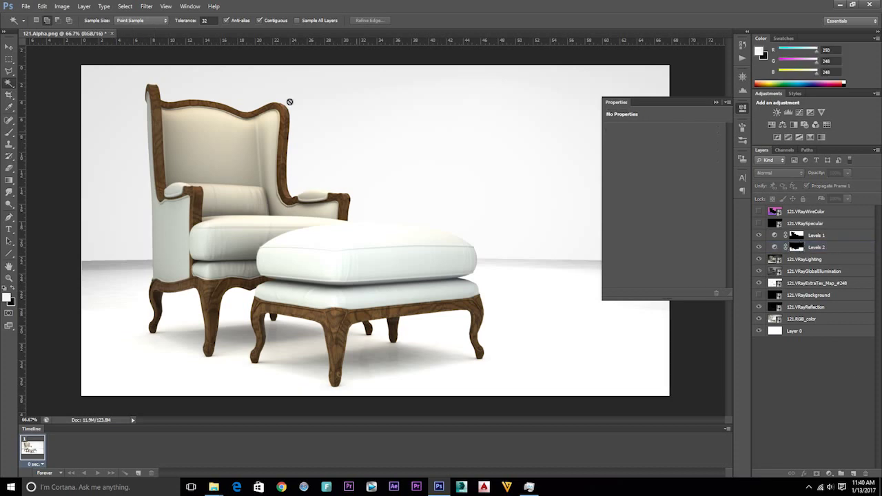
Step: Save the composite as a PNG file named fnl in the tutorial 1 folder with Smallest / Slow compression
{"action": "left_click", "coordinate": [25, 6]}
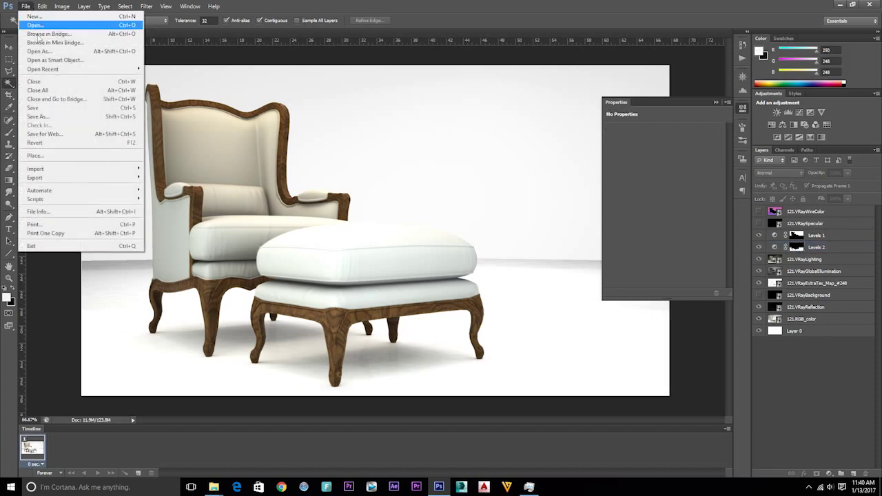
{"action": "left_click", "coordinate": [55, 117]}
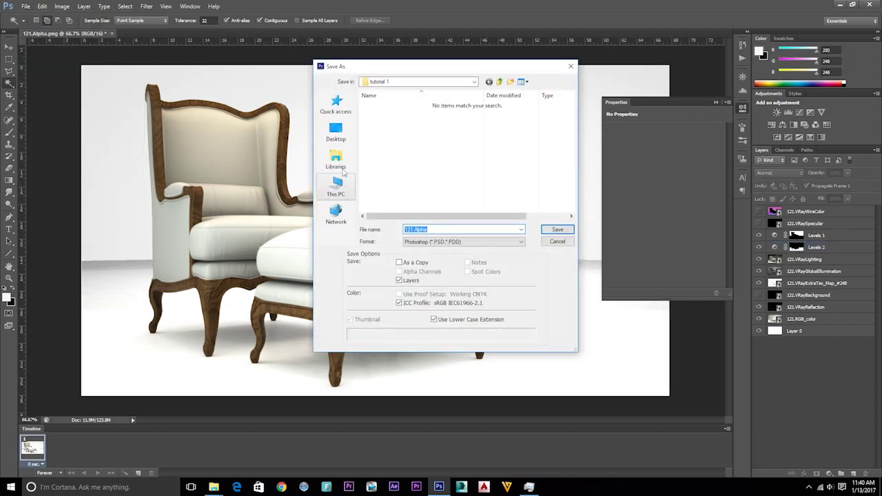
{"action": "left_click", "coordinate": [338, 136]}
{"action": "double_click", "coordinate": [418, 206]}
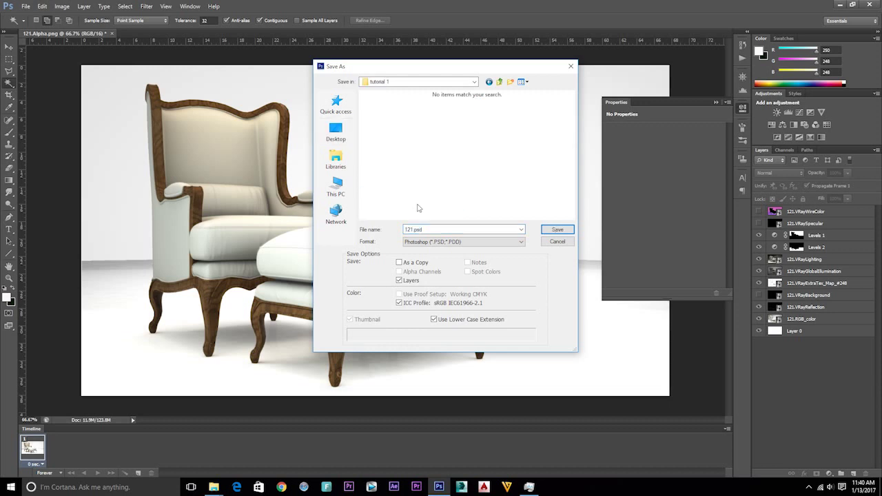
{"action": "left_click", "coordinate": [428, 229]}
{"action": "type", "text": "fnl"}
{"action": "left_click", "coordinate": [435, 244]}
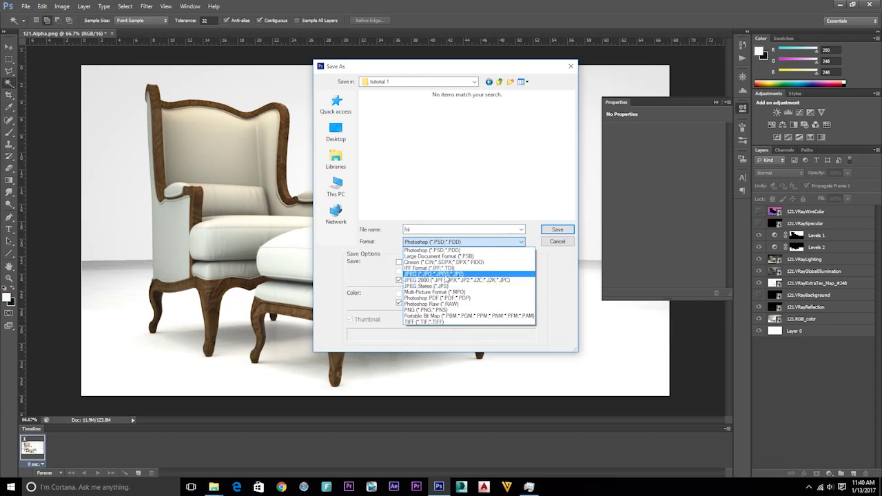
{"action": "left_click", "coordinate": [445, 309]}
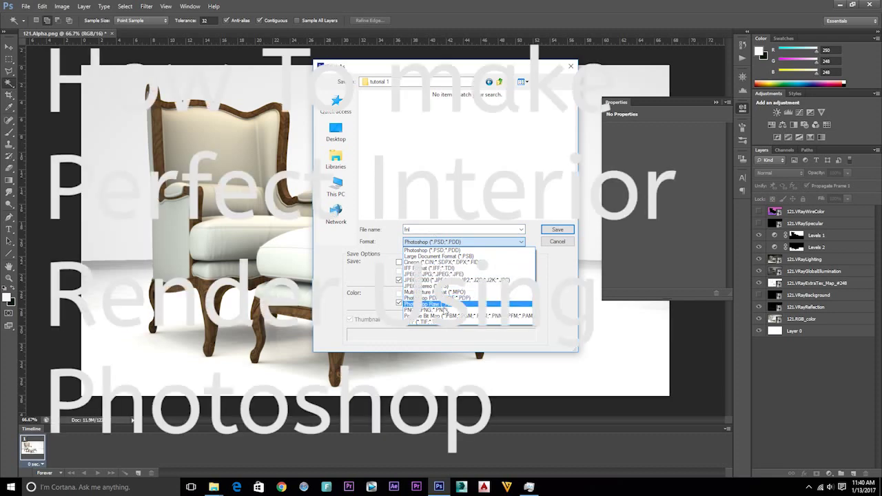
{"action": "left_click", "coordinate": [557, 230]}
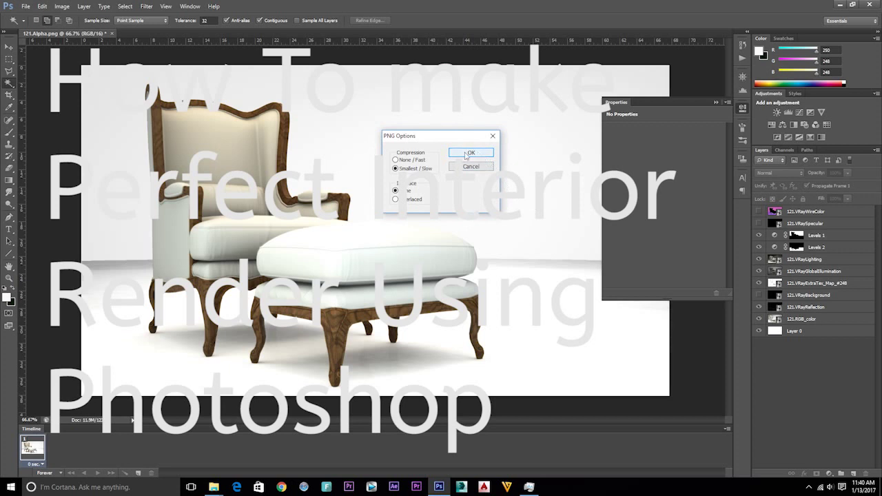
{"action": "left_click", "coordinate": [413, 168]}
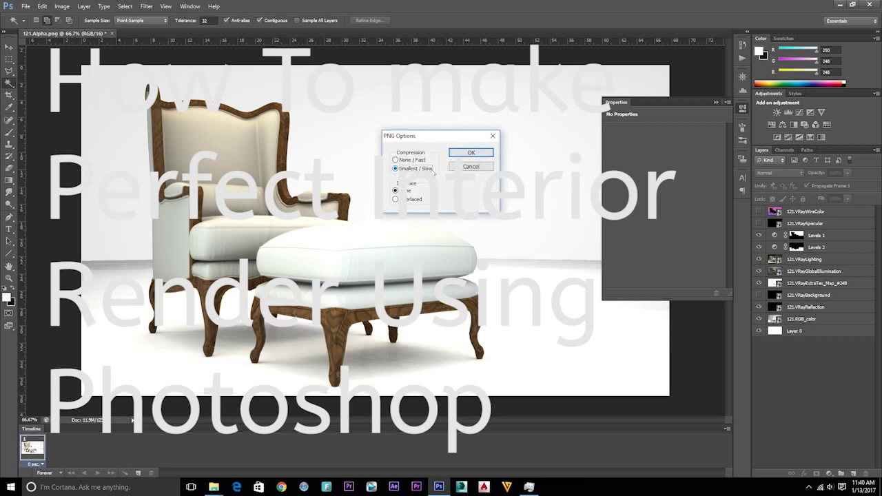
{"action": "left_click", "coordinate": [479, 154]}
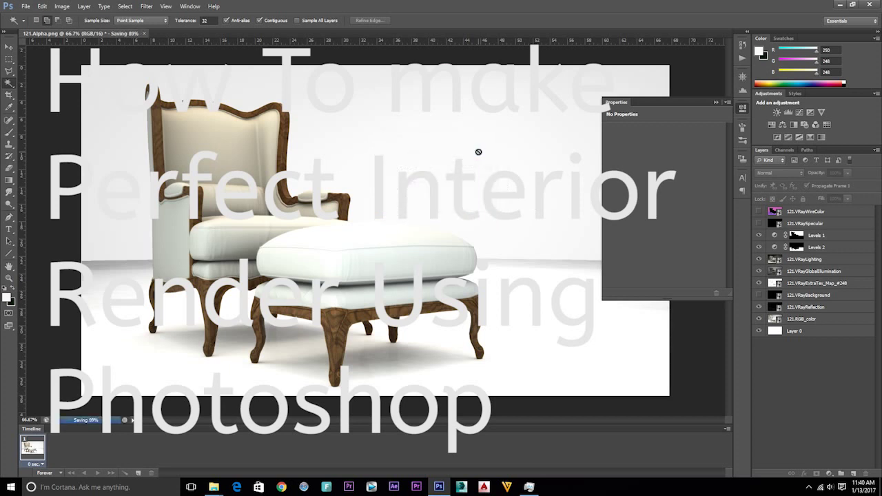
Step: Collapse the adjustment properties and quit Photoshop
{"action": "left_click", "coordinate": [742, 108]}
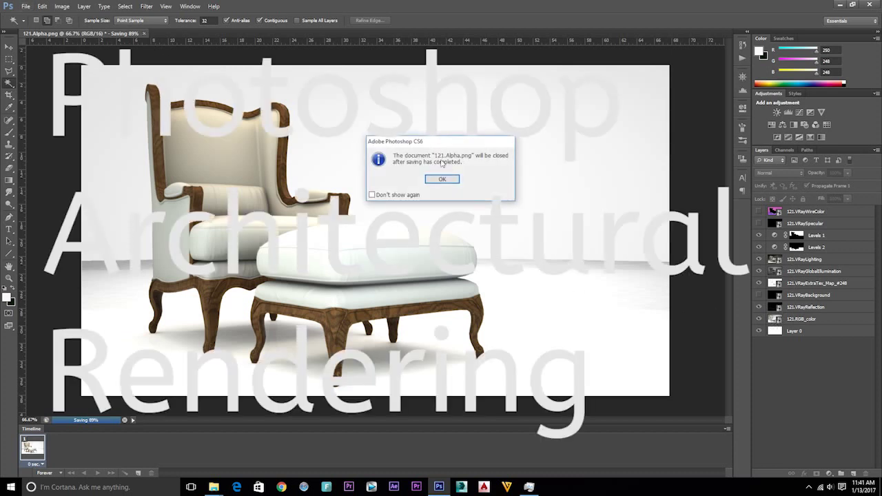
{"action": "left_click", "coordinate": [441, 179]}
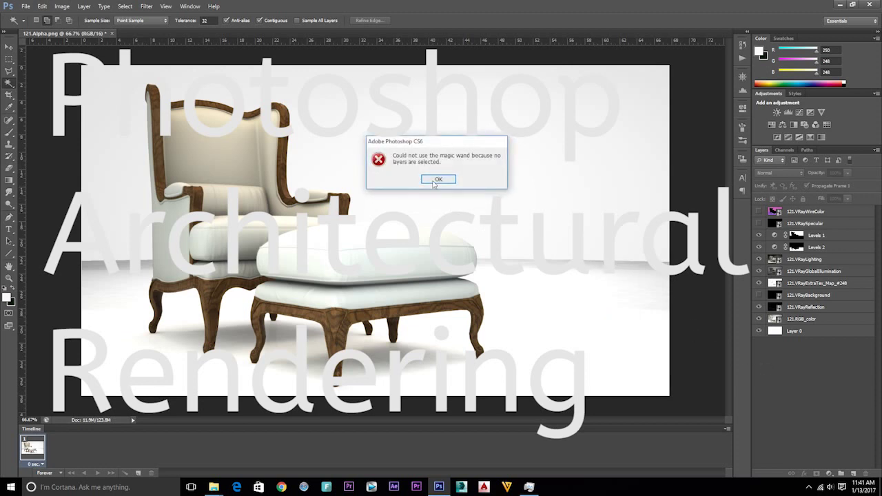
{"action": "left_click", "coordinate": [433, 180]}
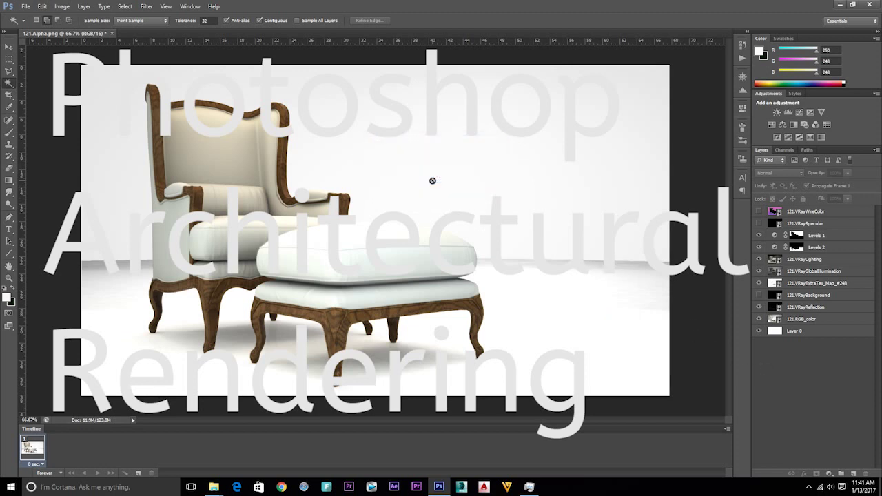
{"action": "left_click", "coordinate": [867, 4]}
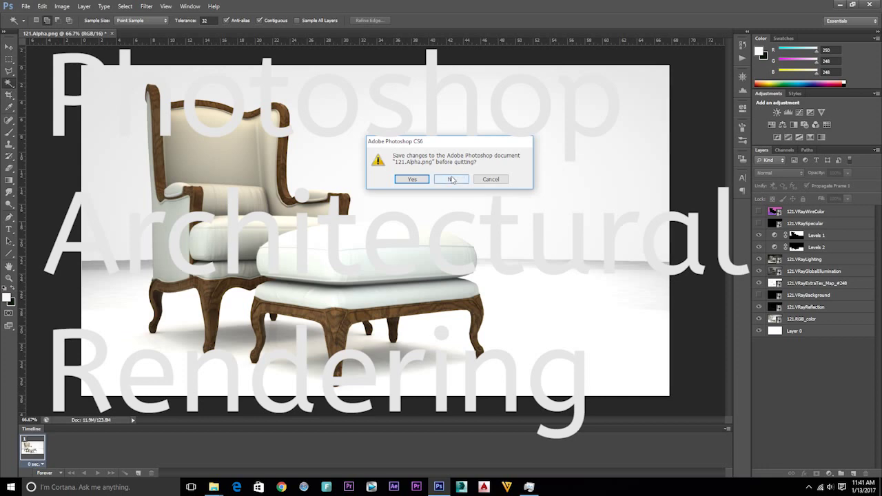